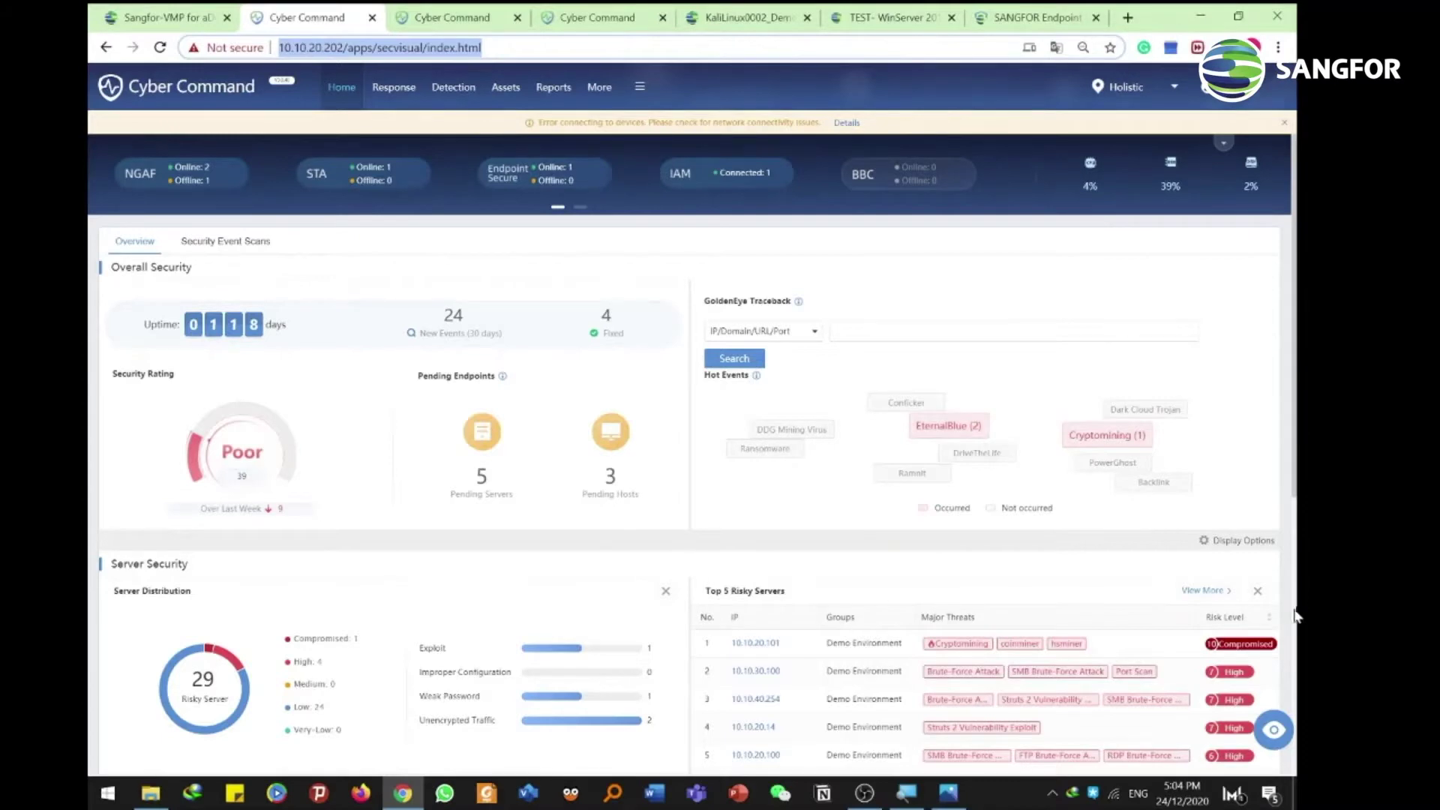
Review the test.png network topology diagram in Photos, then hide it to reveal the Cyber Command dashboard
click(949, 792)
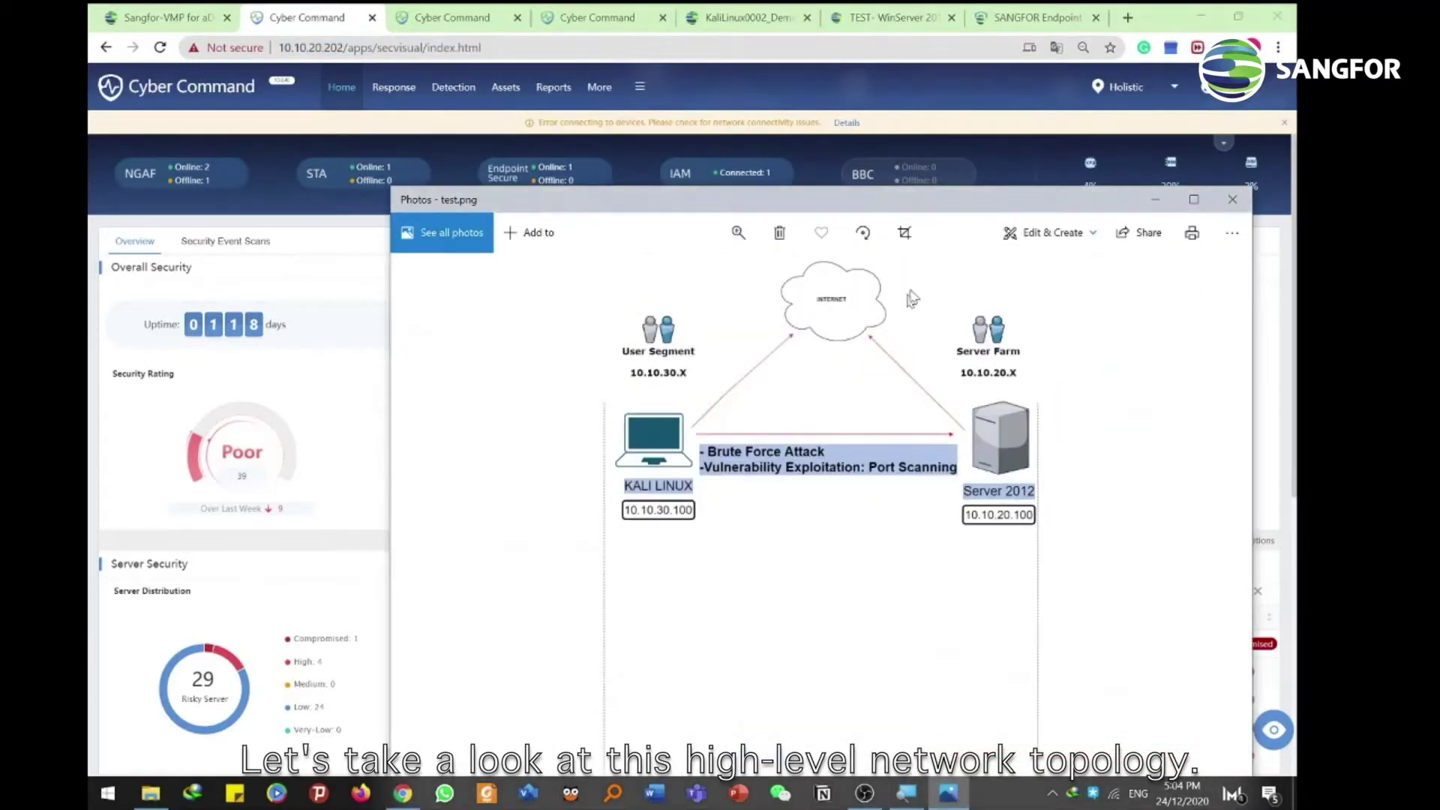
drag(950, 208, 848, 214)
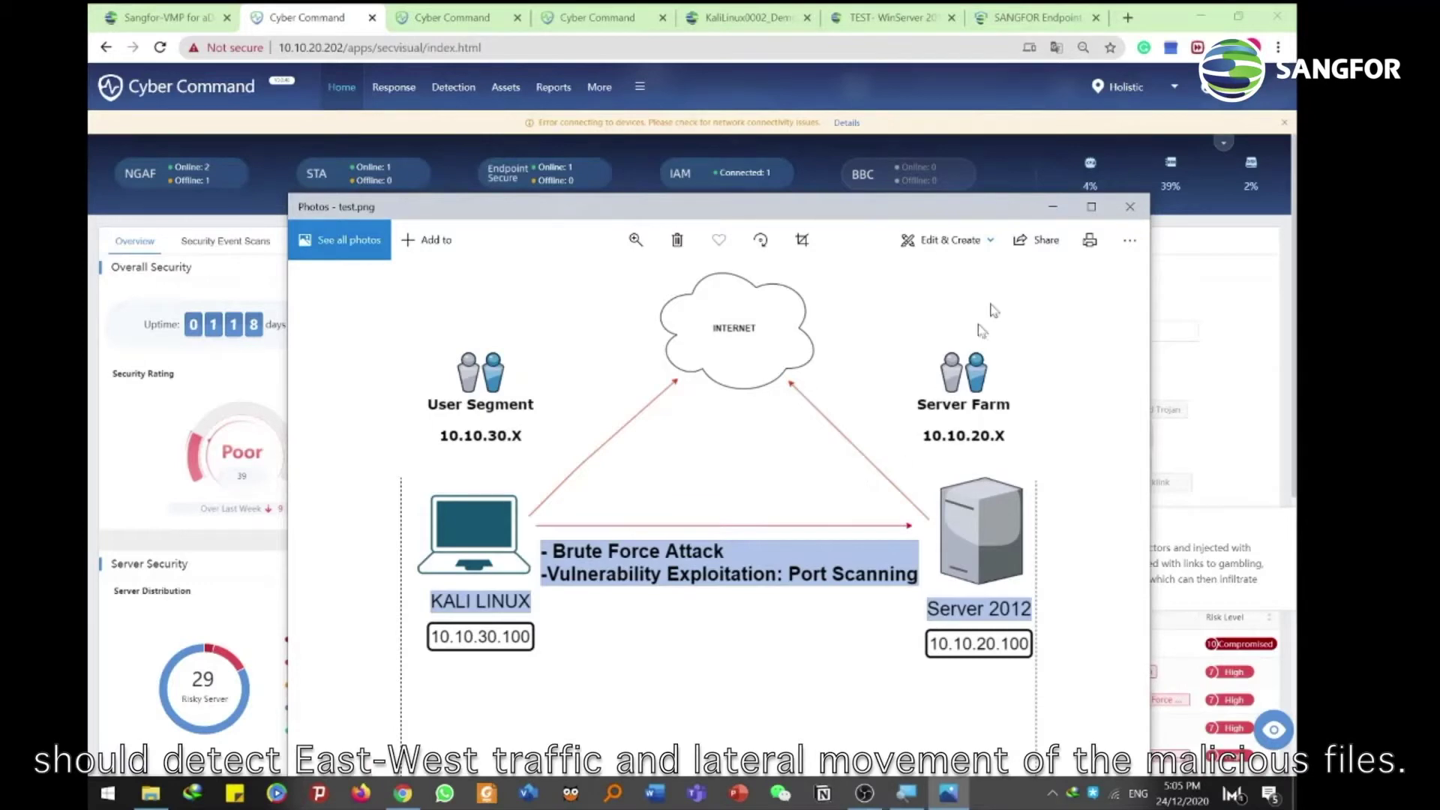
click(1048, 211)
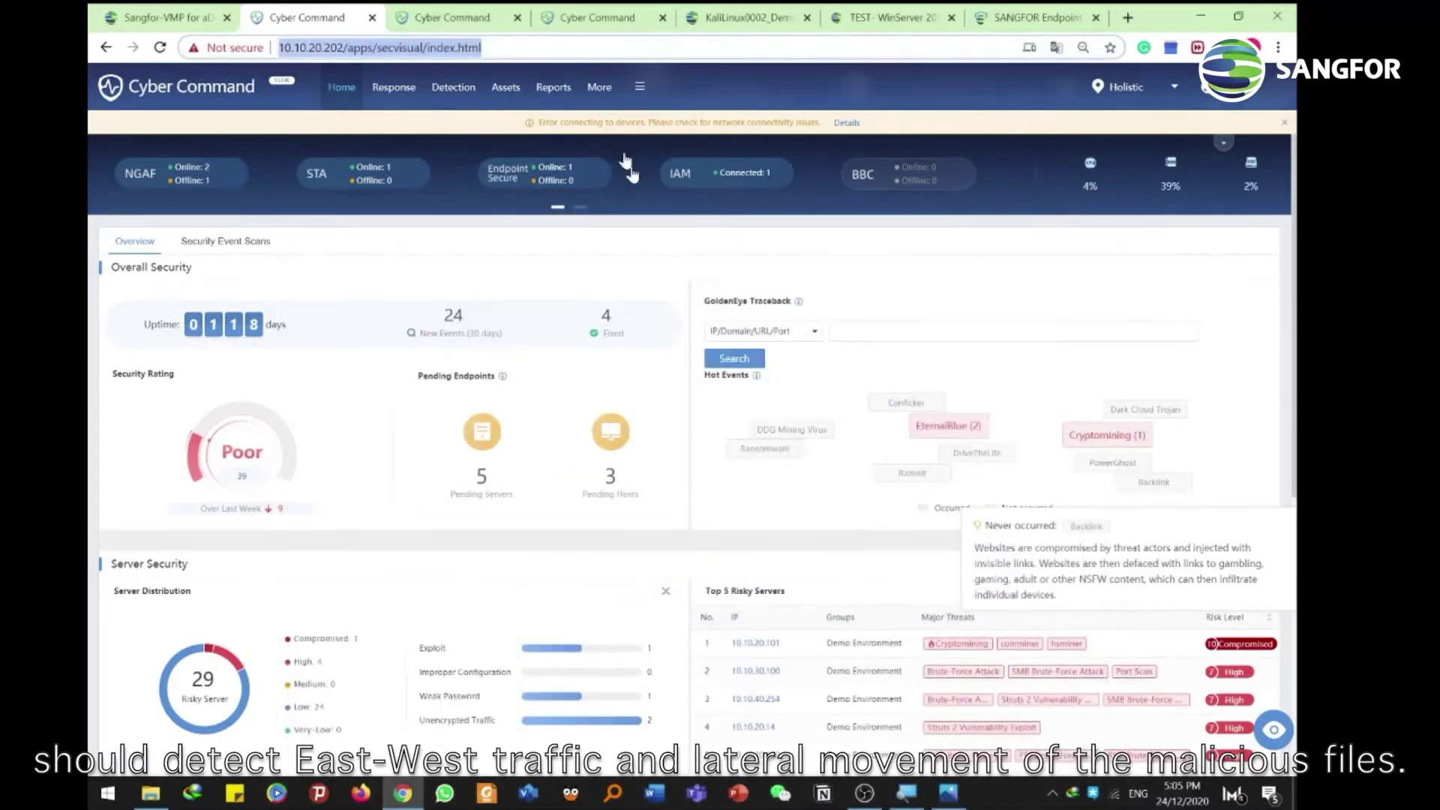
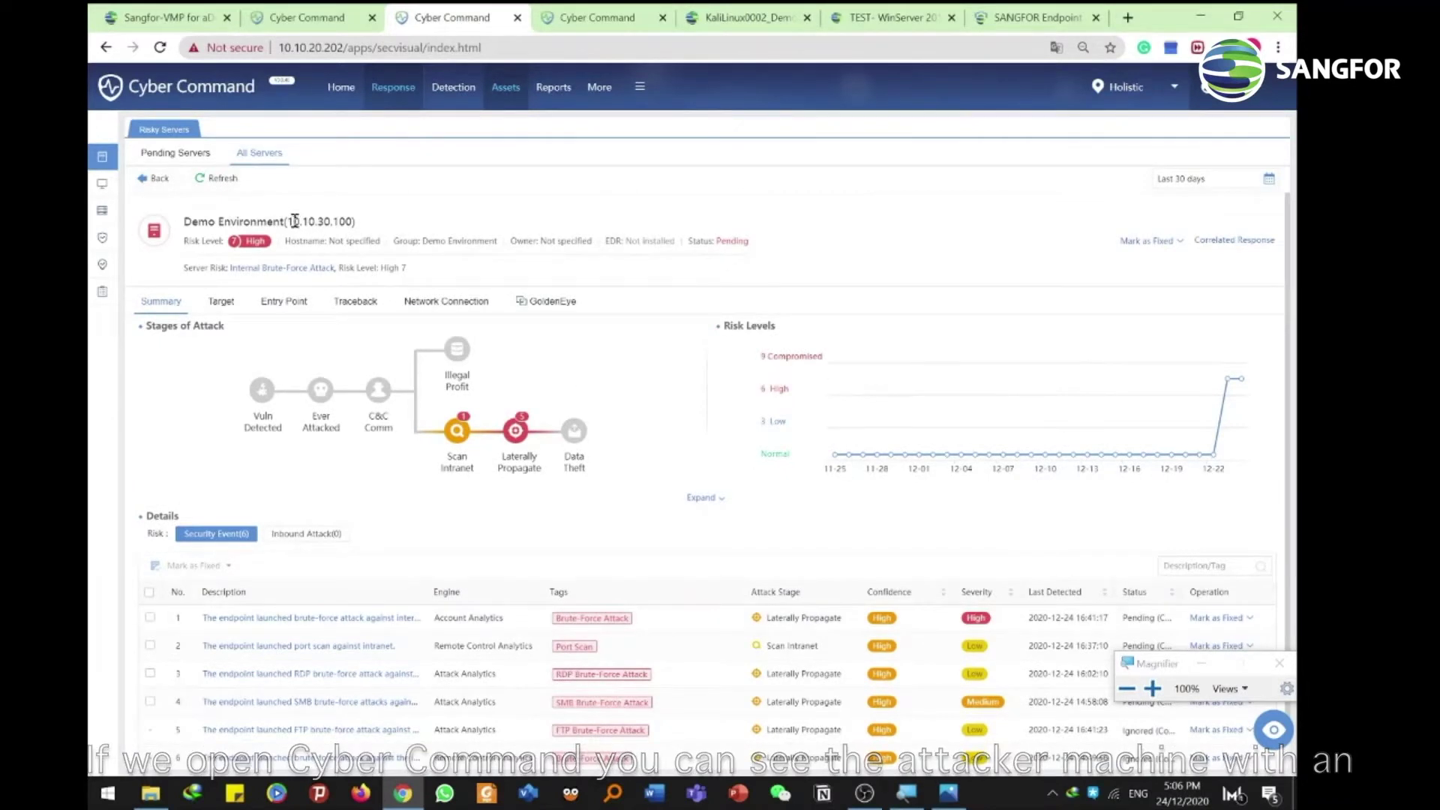
Review the attacker 10.10.30.100's alerts, noting when the port scan and FTP brute-force were last detected
drag(292, 221, 353, 222)
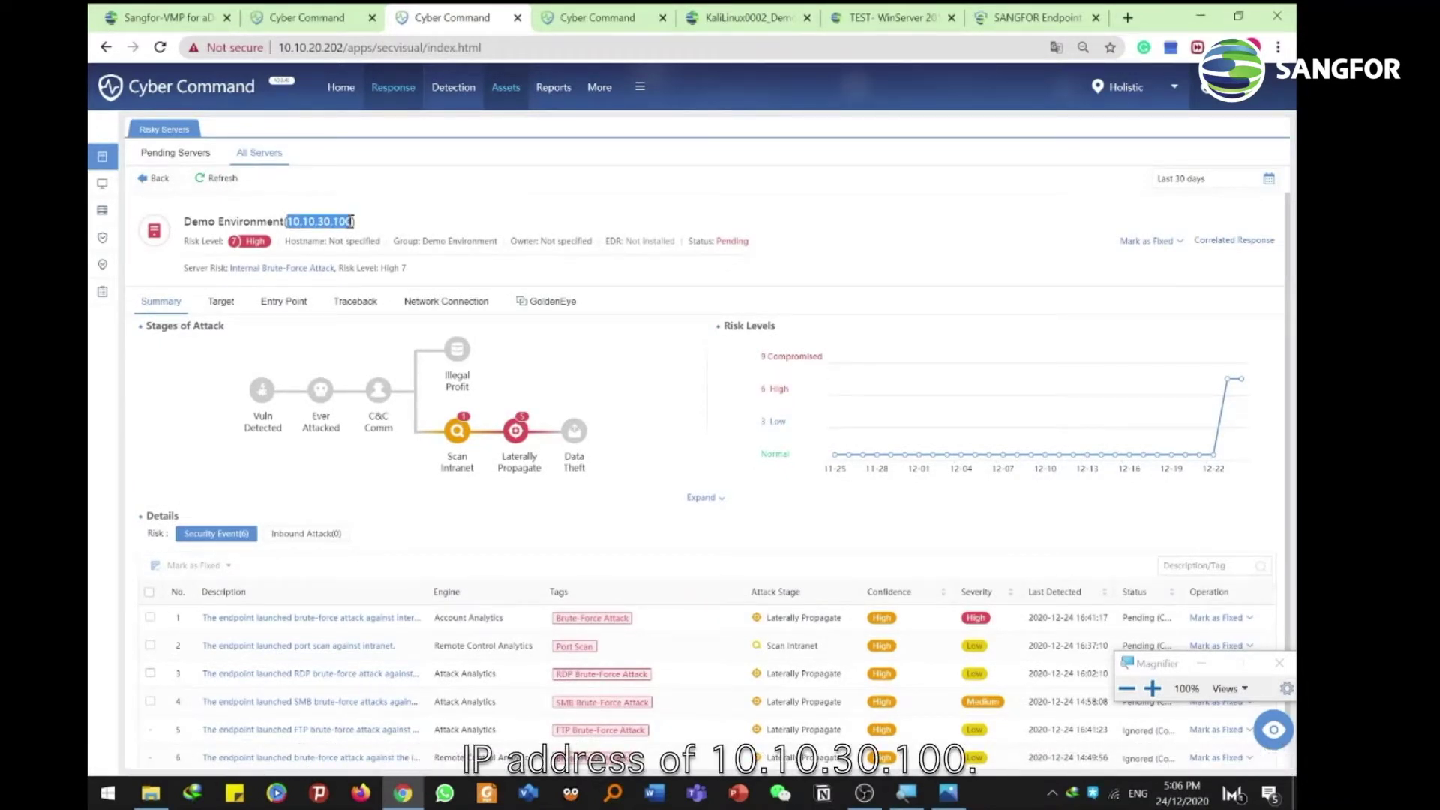
click(629, 403)
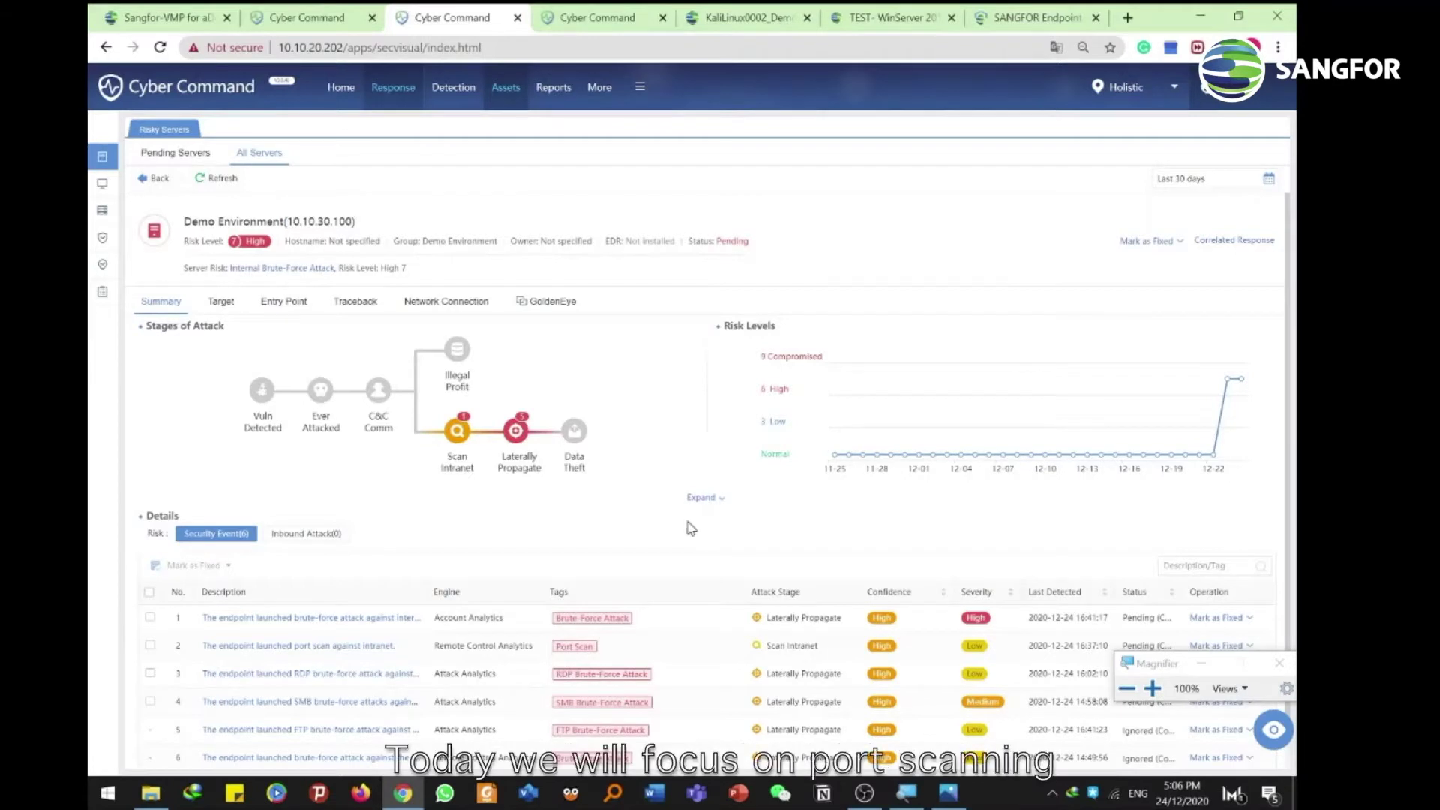
scroll(691, 529, down, 1)
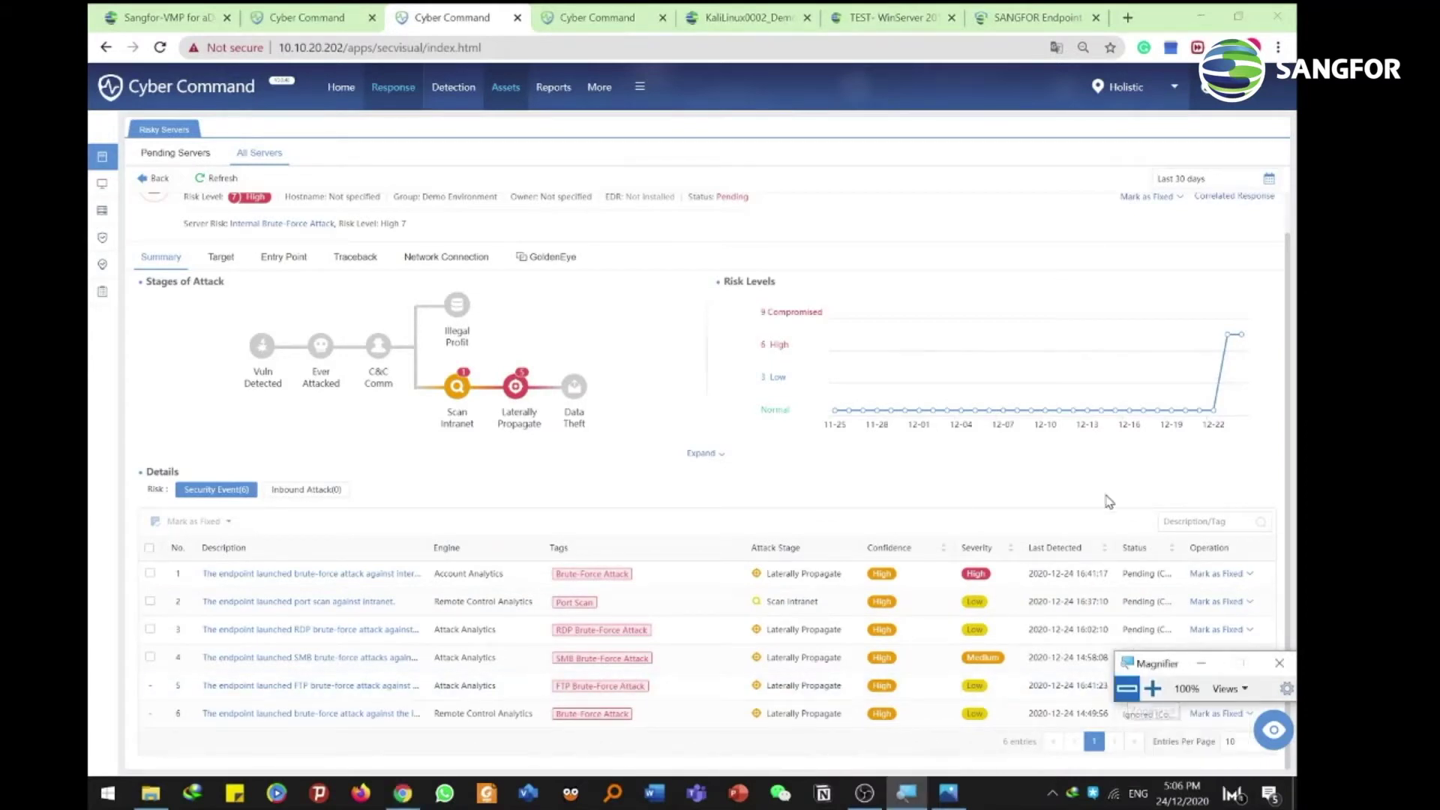
drag(1134, 673, 1054, 421)
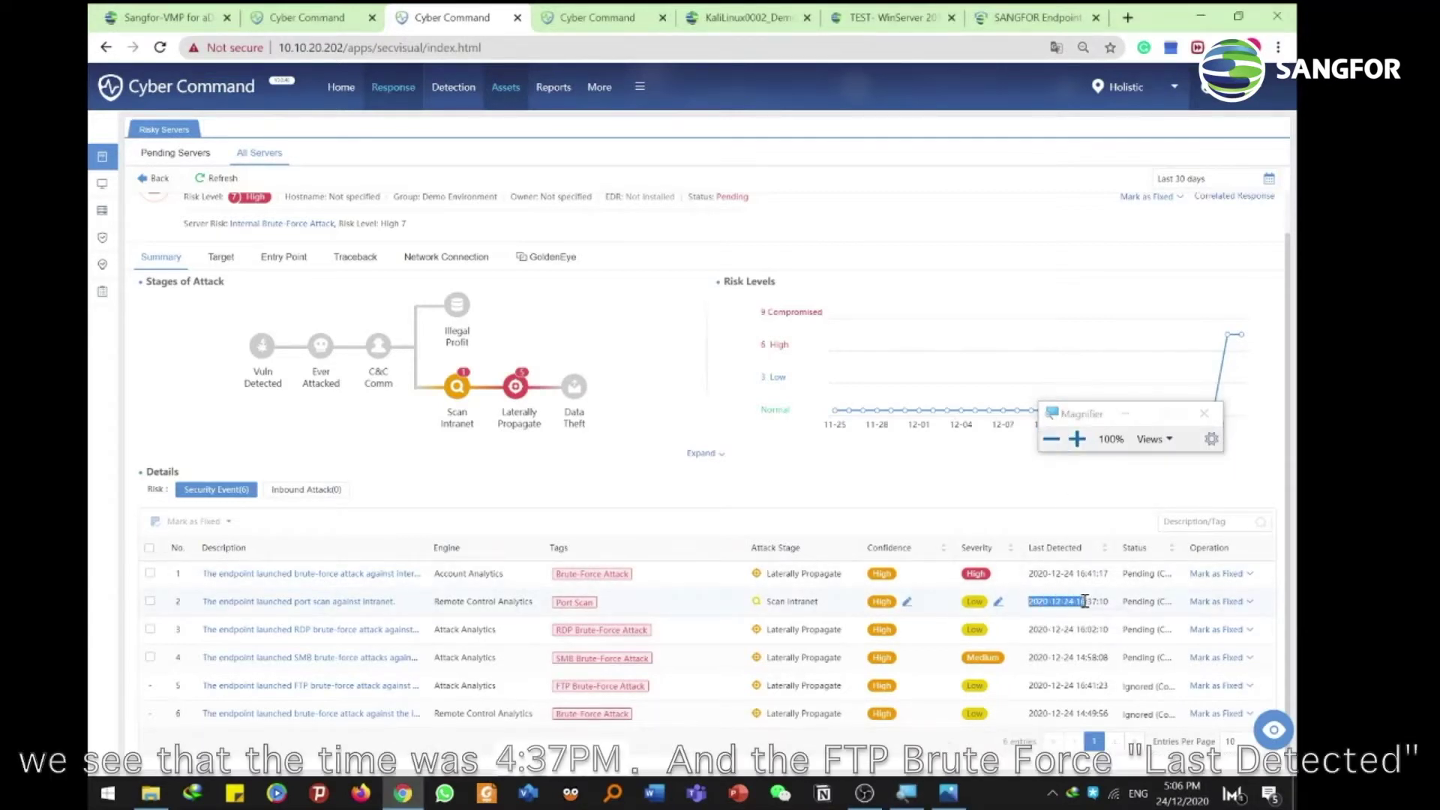
drag(1031, 600, 1114, 607)
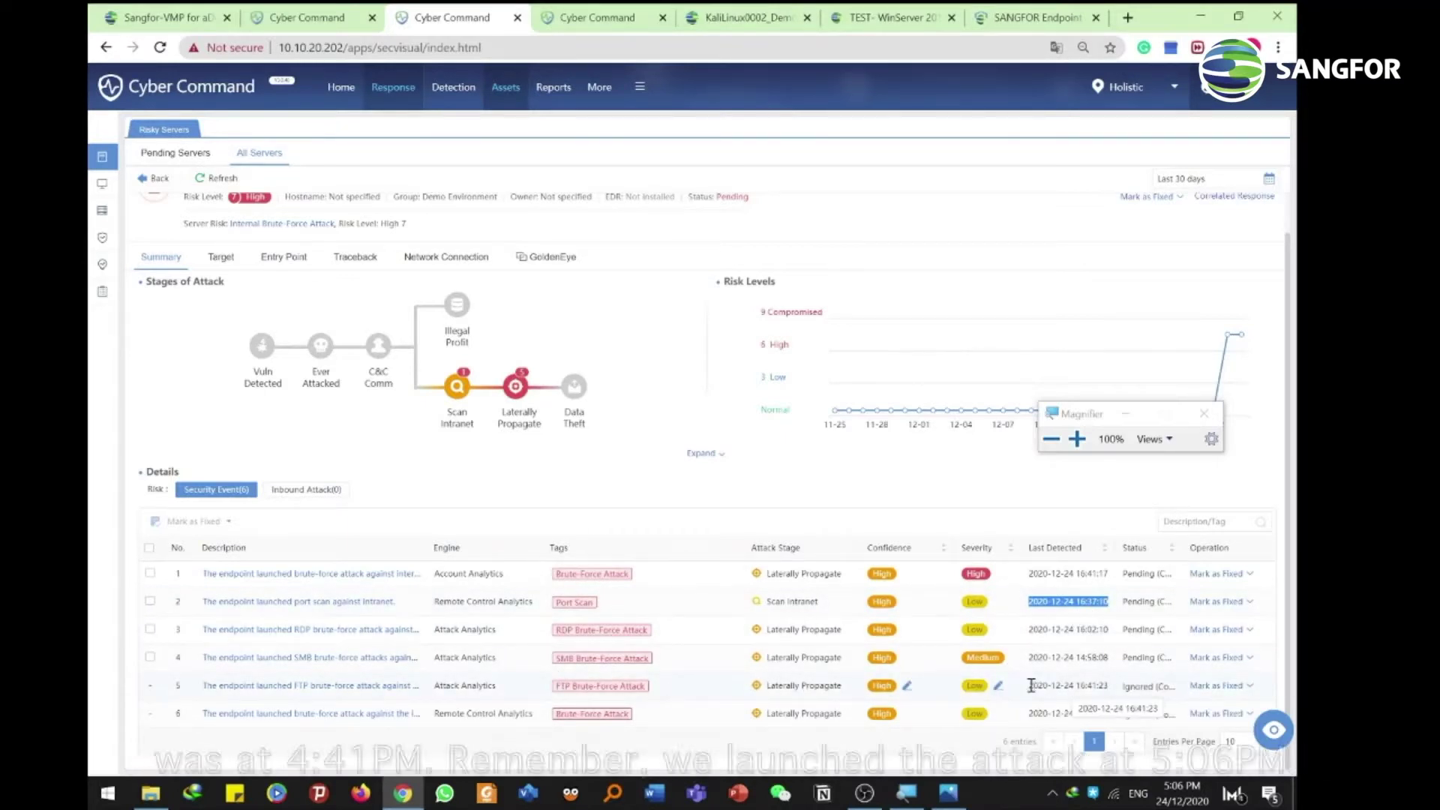
drag(1028, 686, 1111, 692)
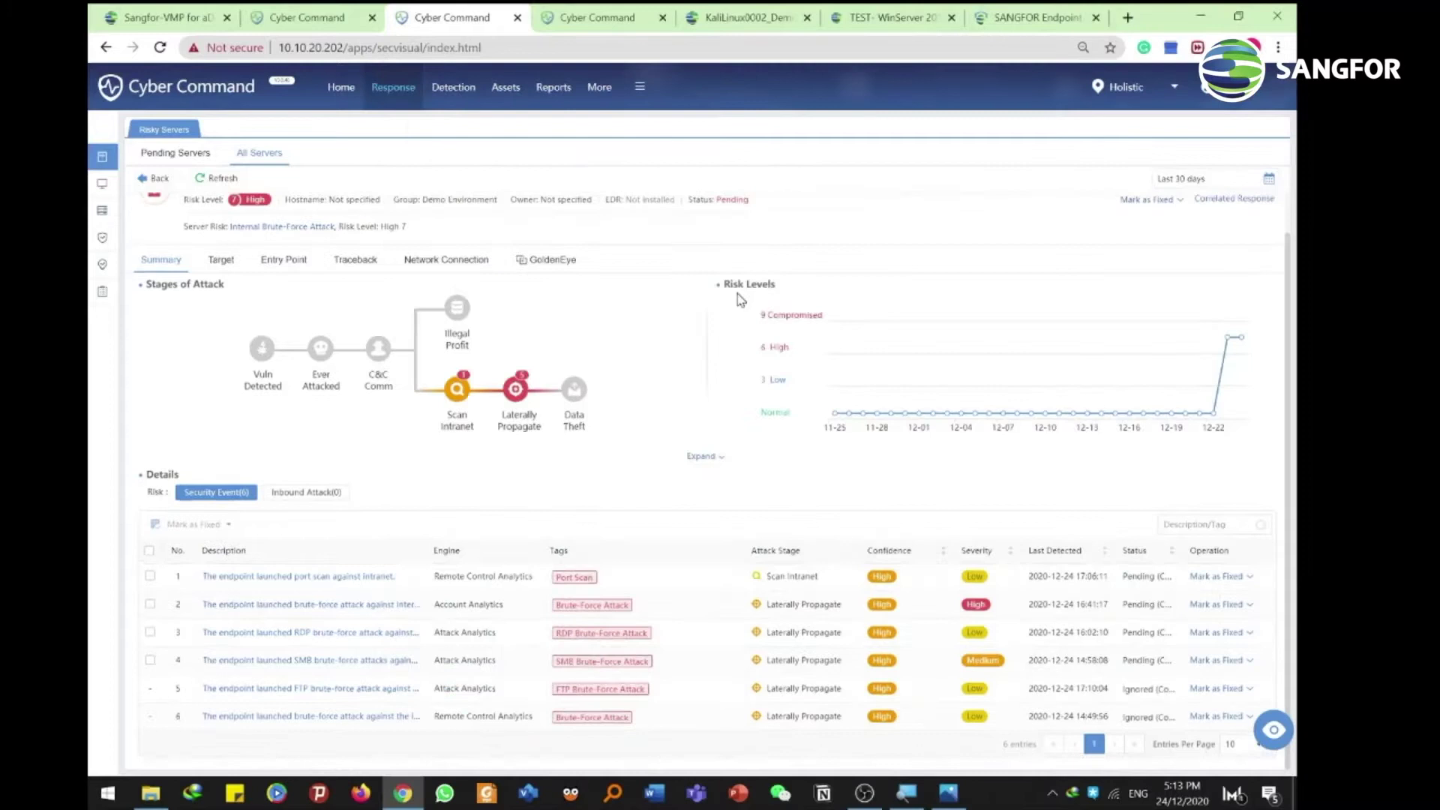
scroll(300, 225, up, 1)
drag(286, 221, 347, 220)
scroll(353, 225, down, 1)
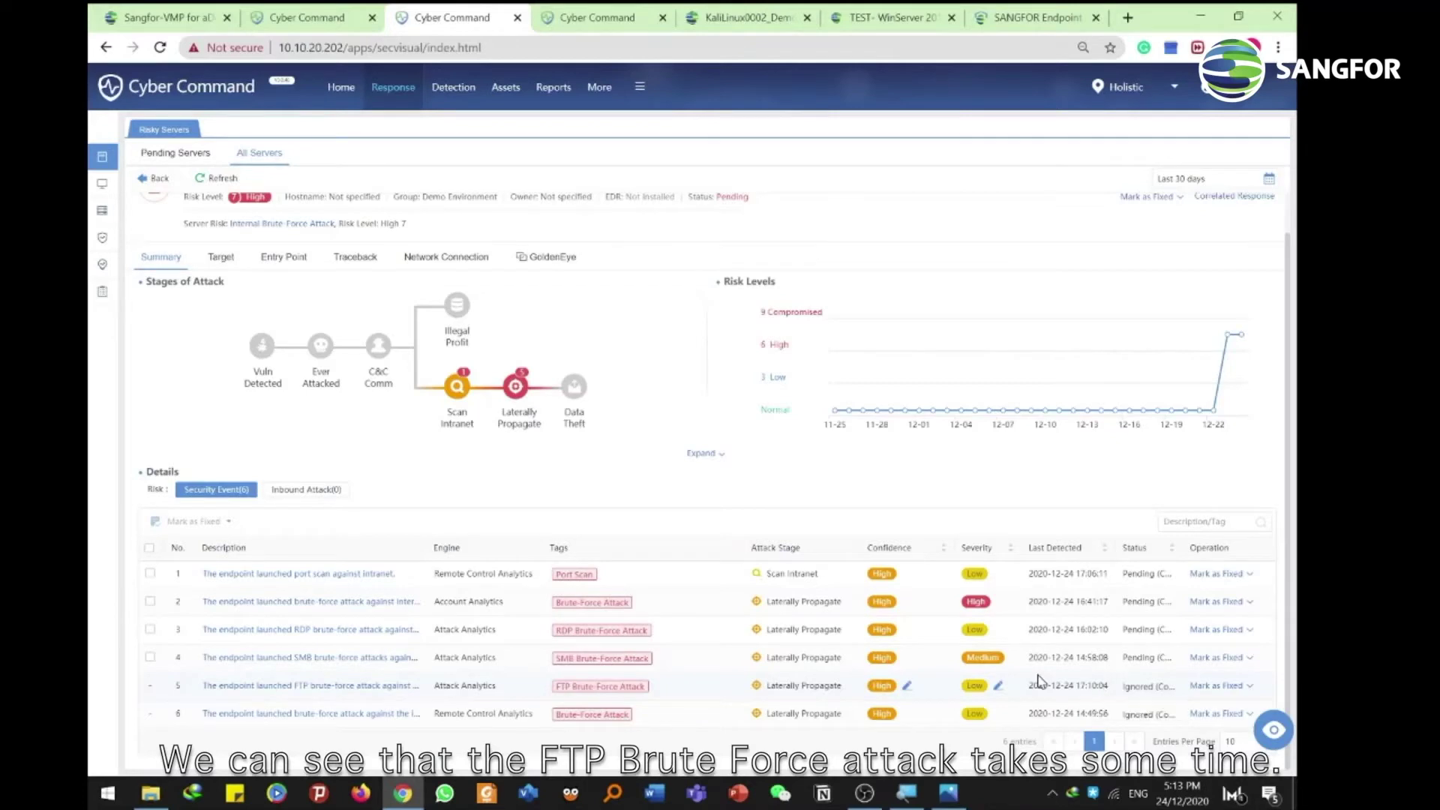
scroll(443, 237, up, 1)
On the victim server WIN-V7BL9G176DU's page, check its IP 10.10.20.100 and show its attack traceback
click(598, 10)
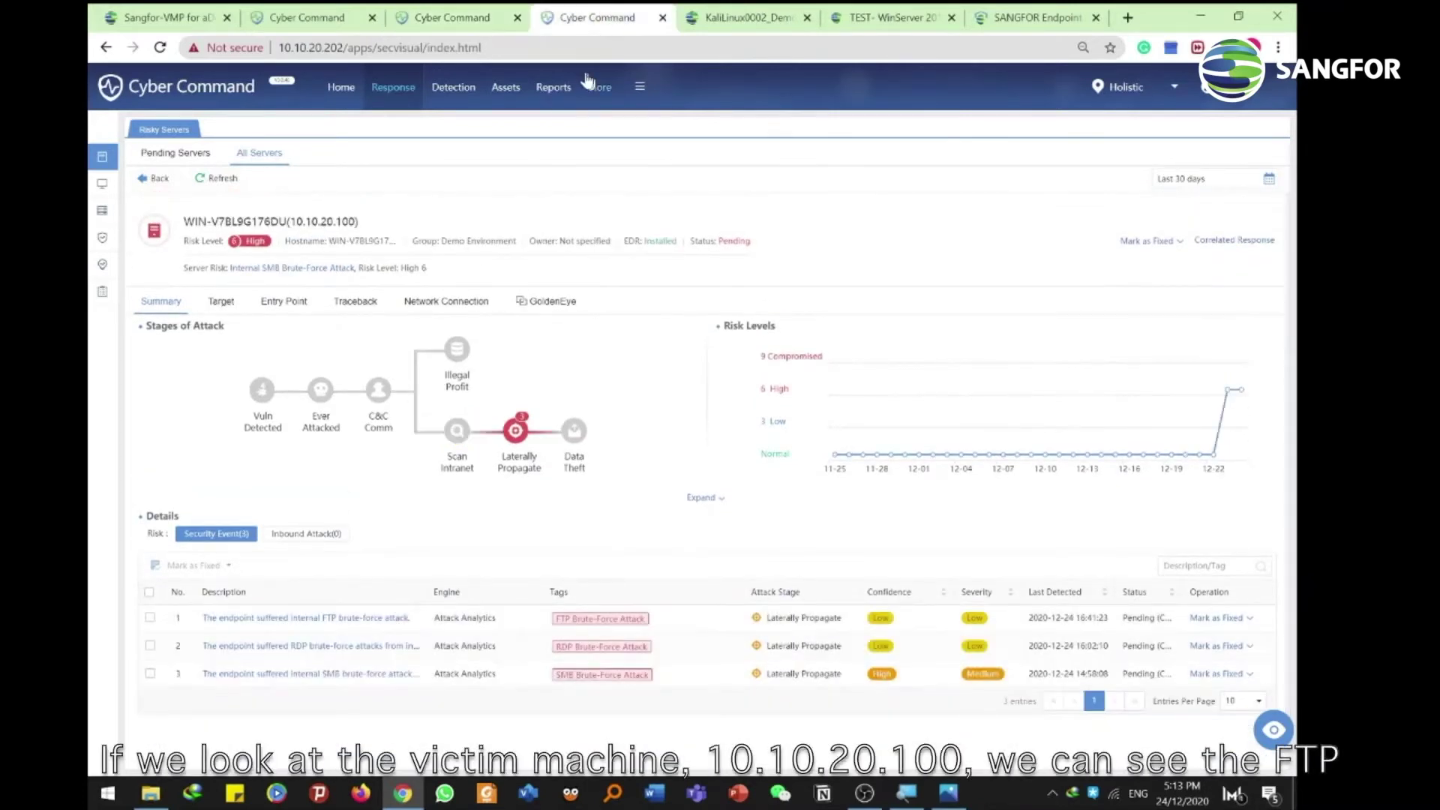
drag(293, 217, 375, 222)
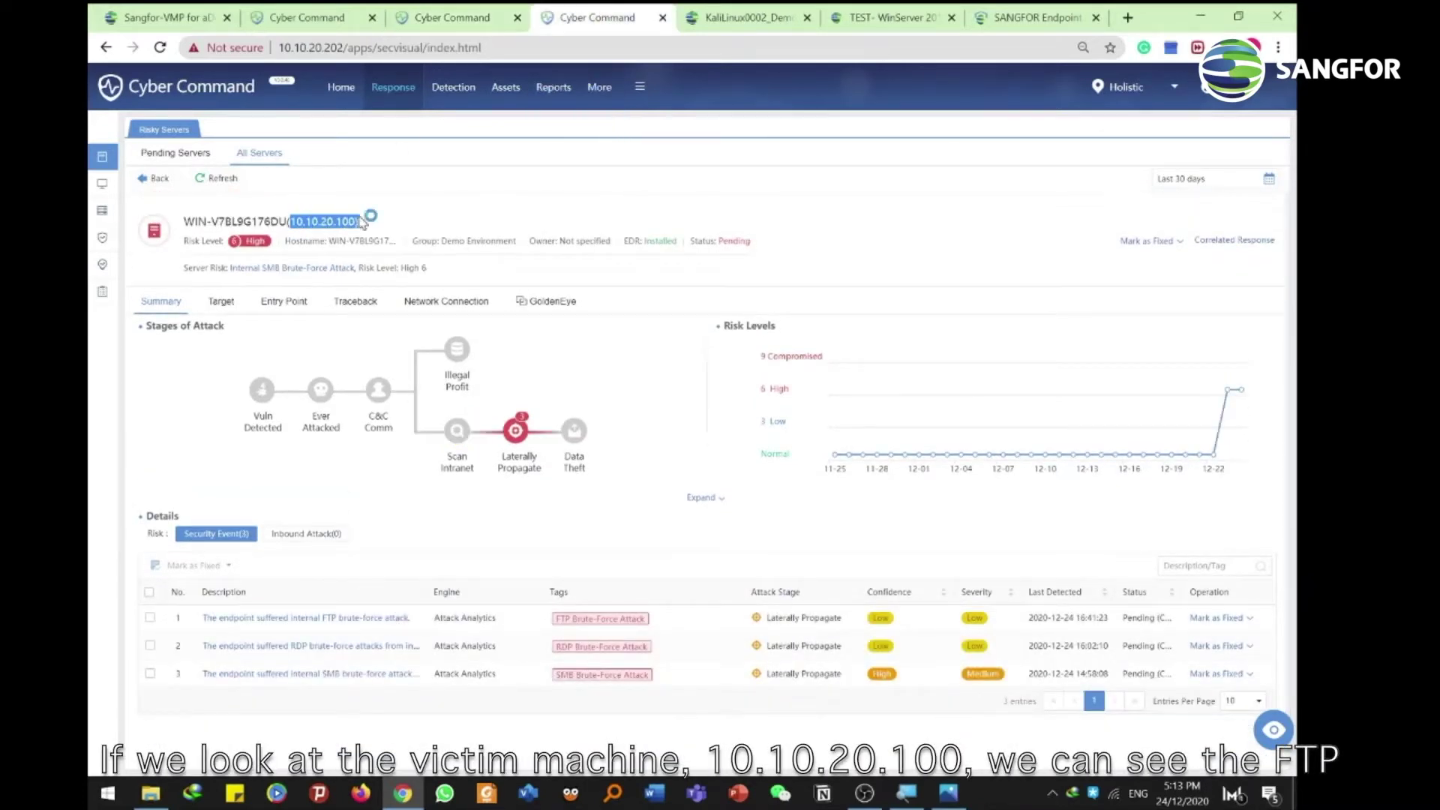
click(387, 222)
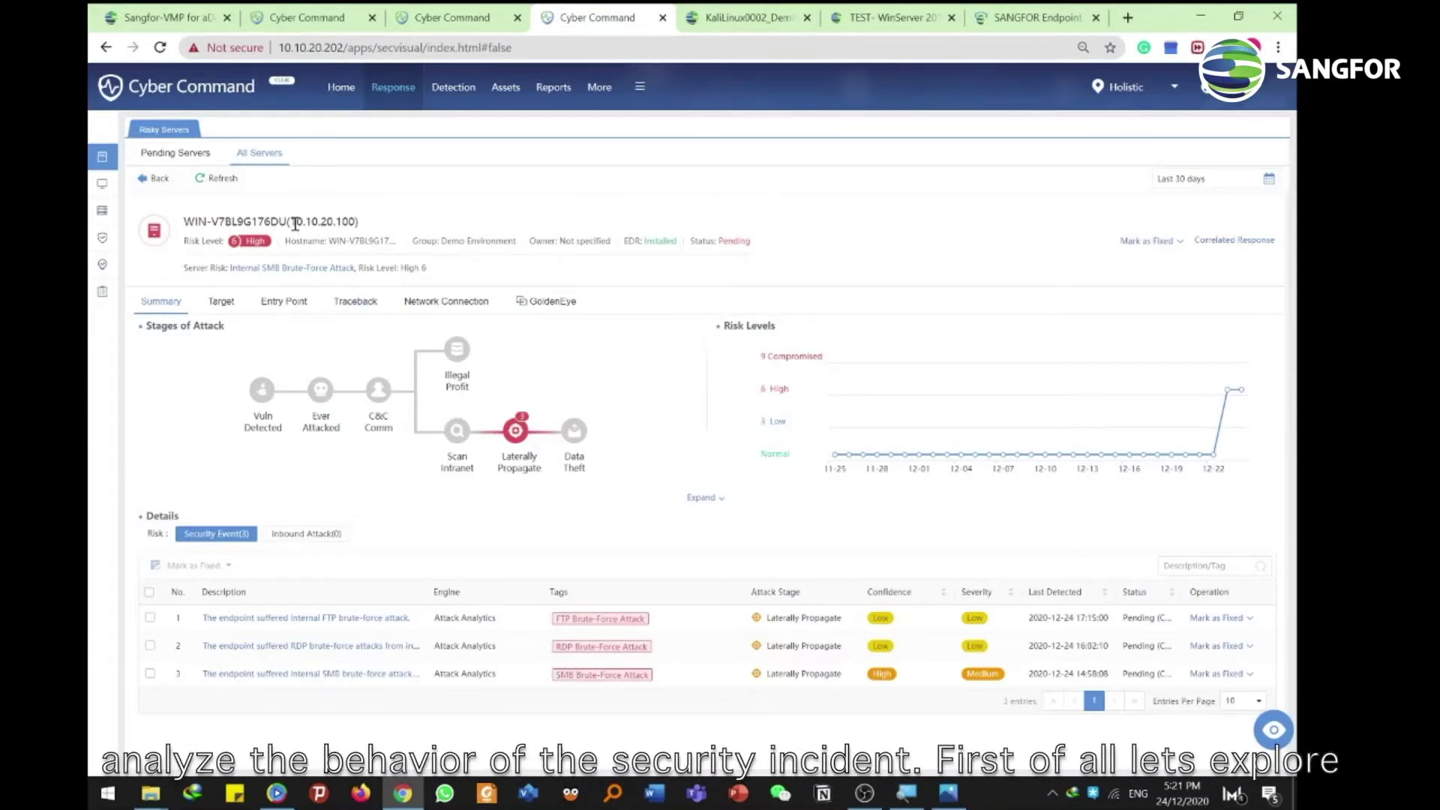
drag(292, 222, 347, 222)
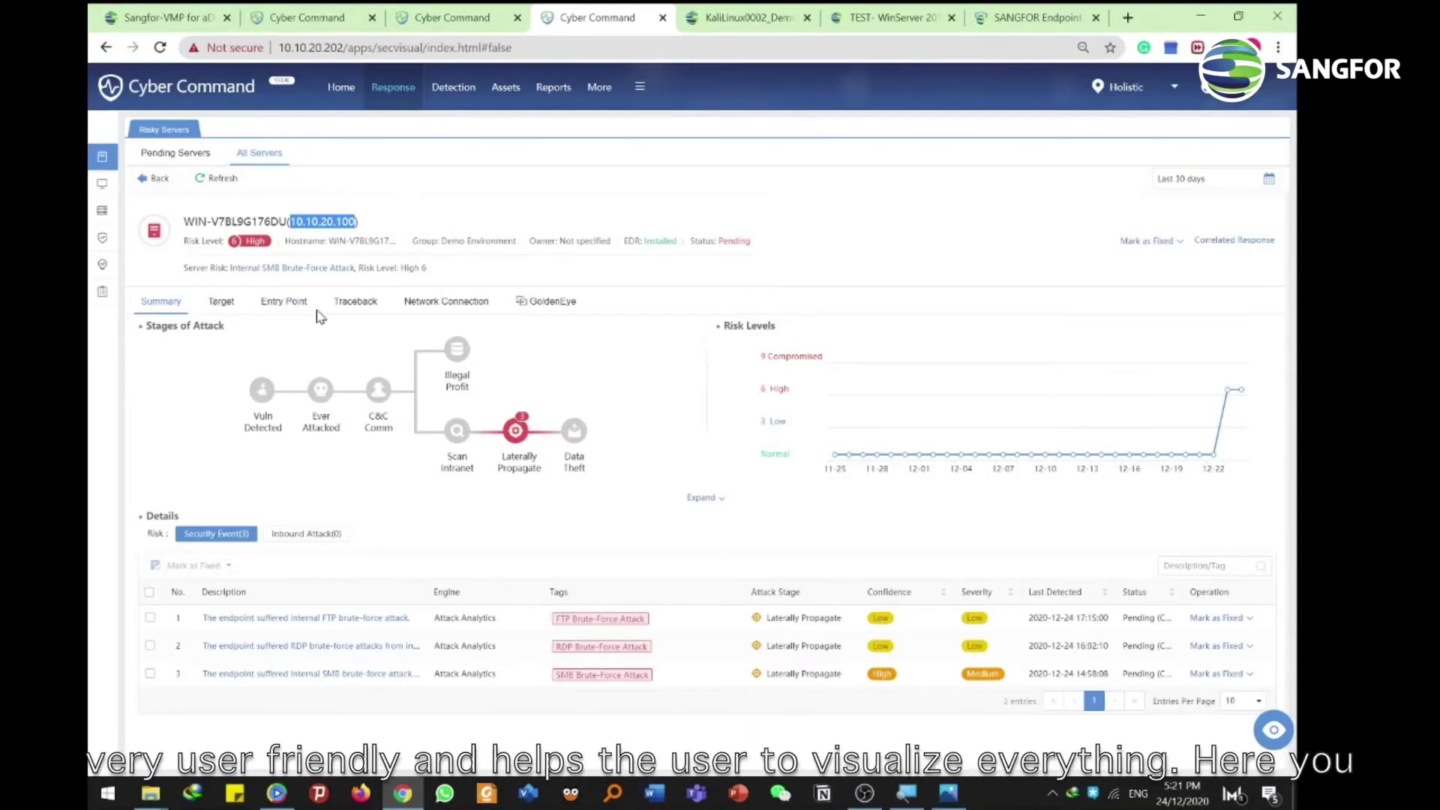
click(355, 301)
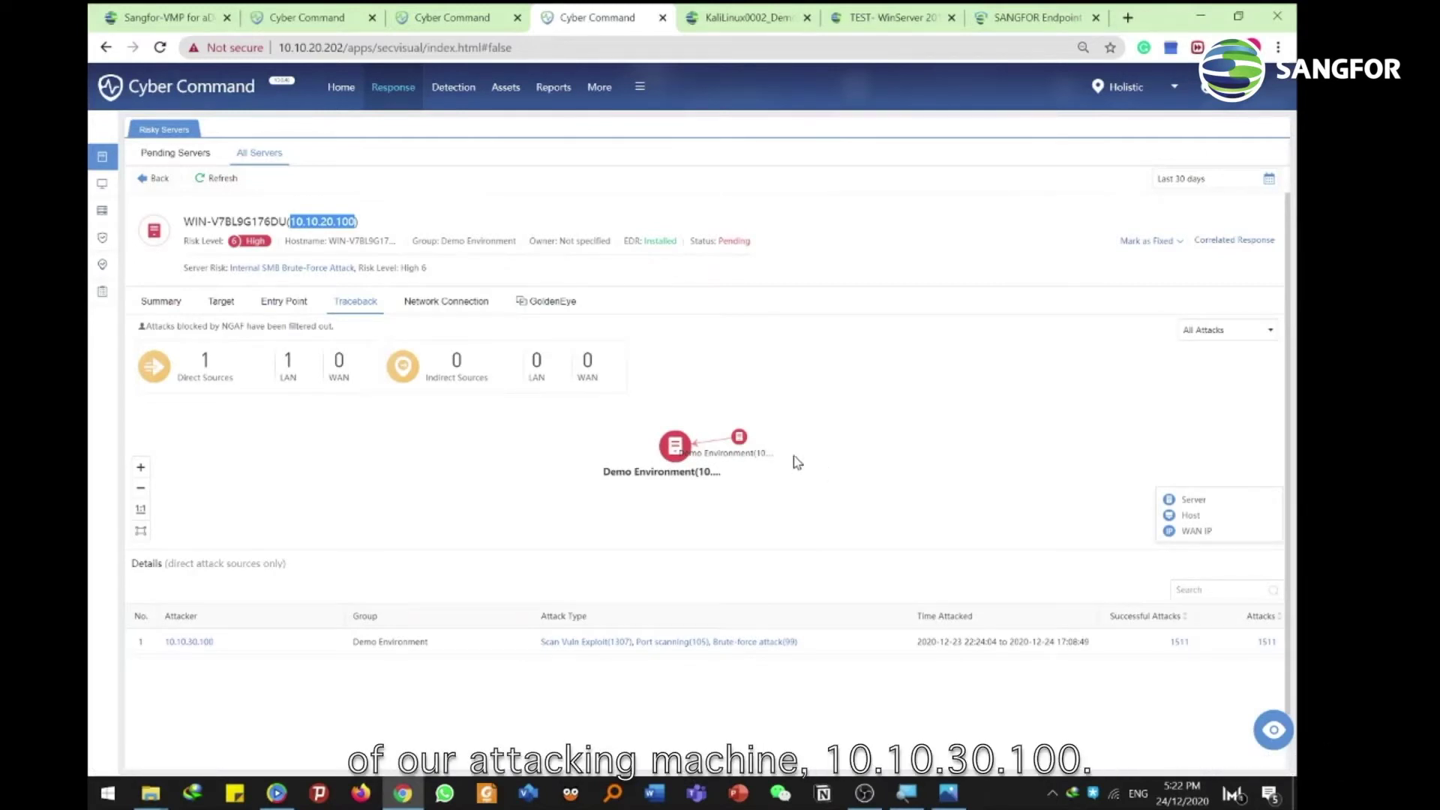
Inspect the traceback nodes, then open the logs for the Scan Vuln Exploit (1307) attacks
mouse_move(741, 444)
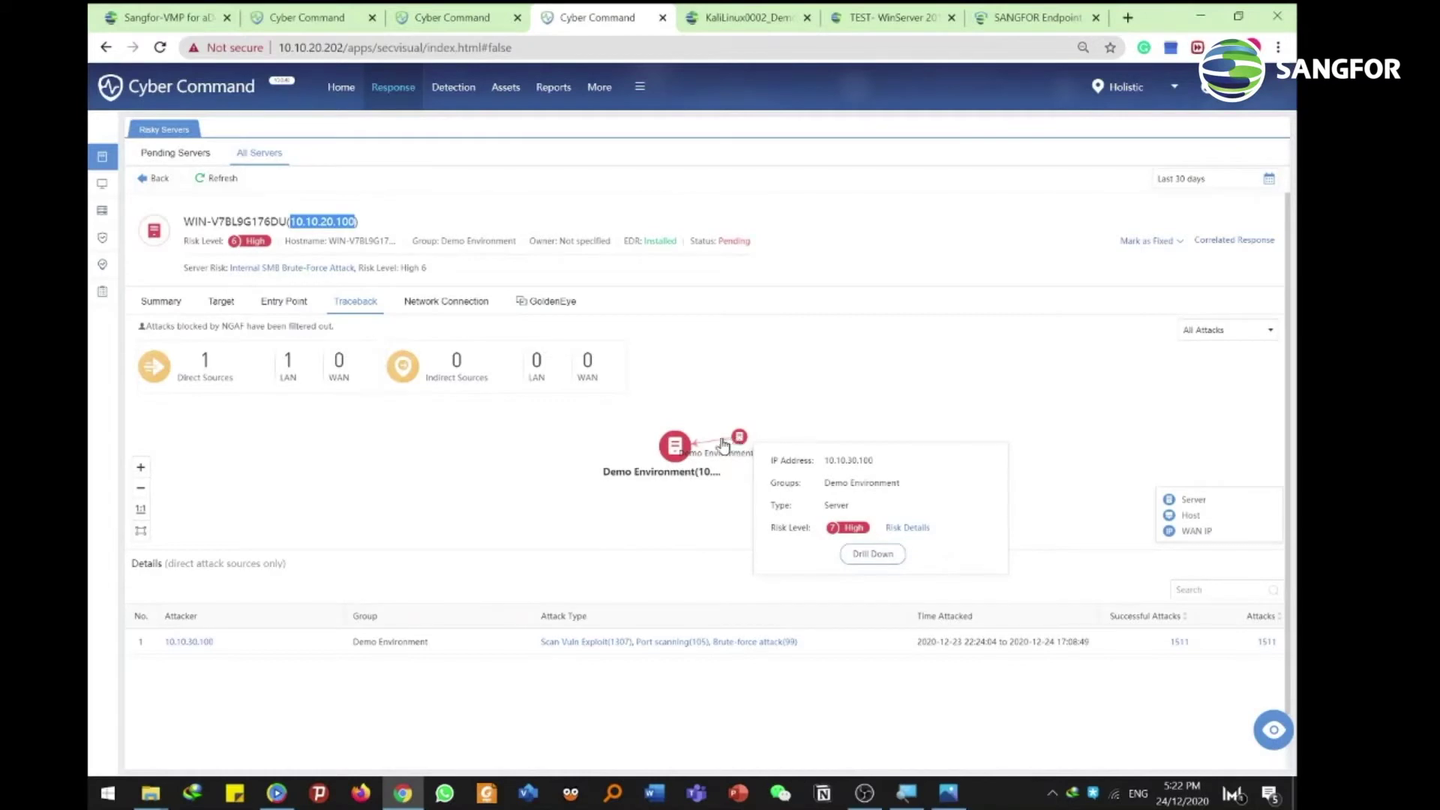
mouse_move(676, 448)
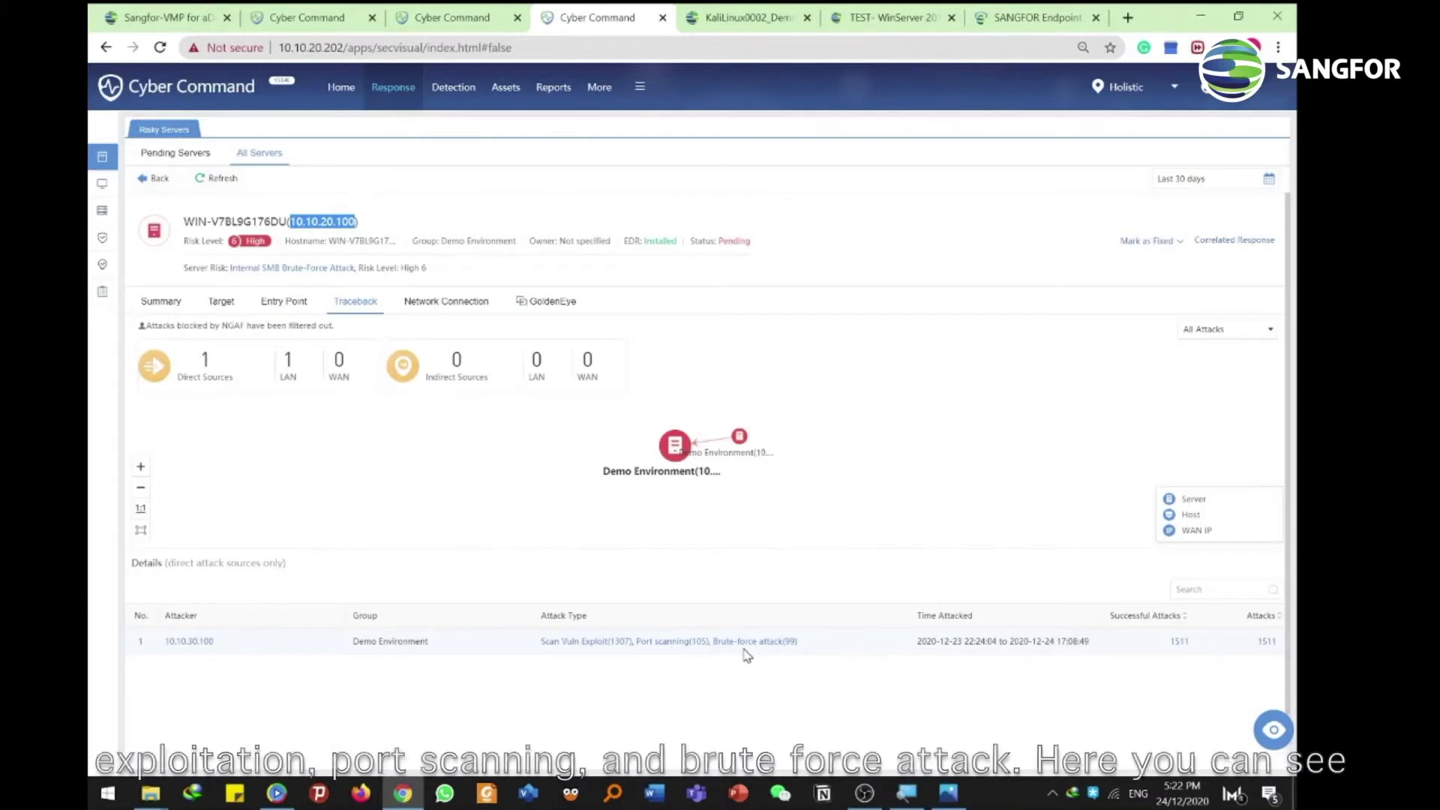
click(596, 643)
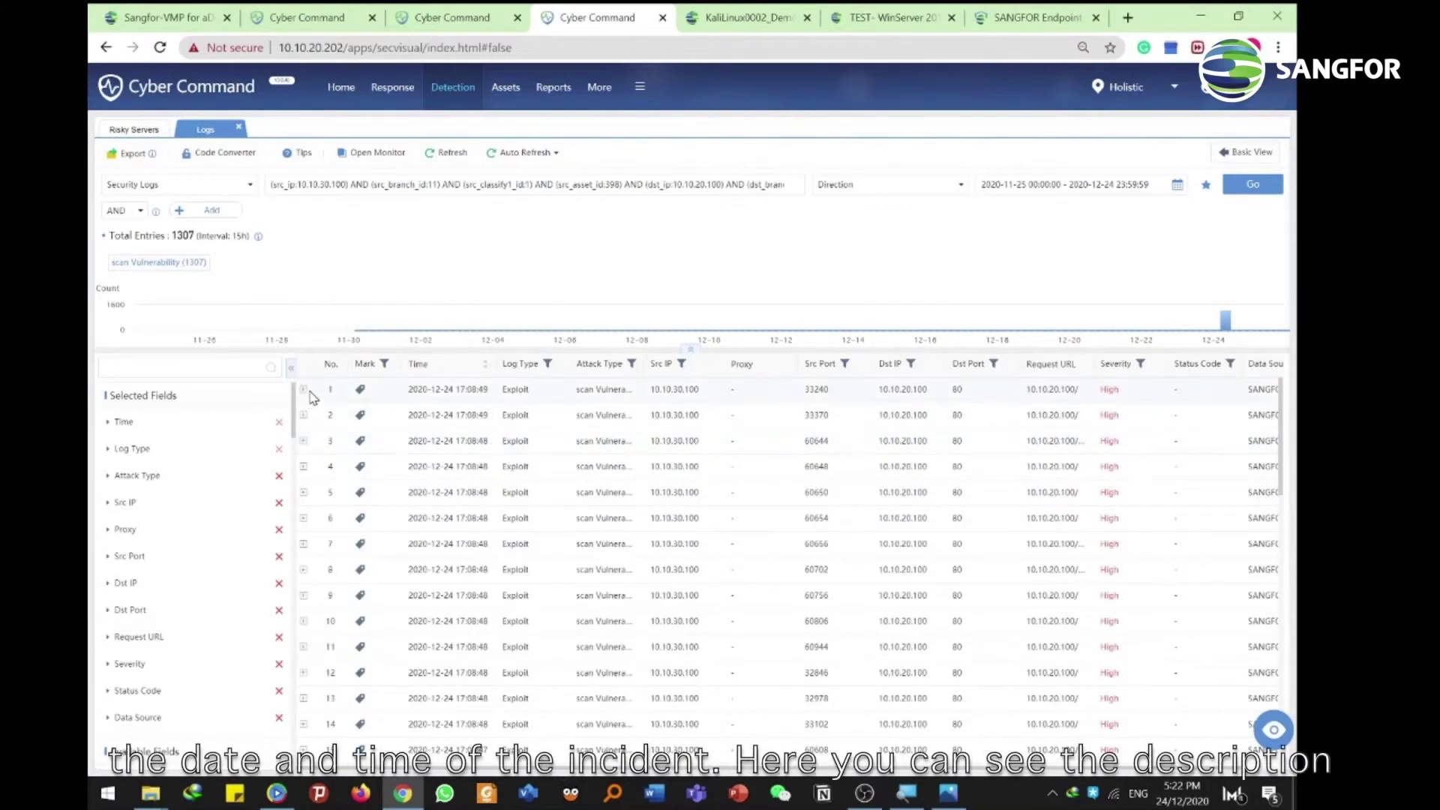
click(304, 390)
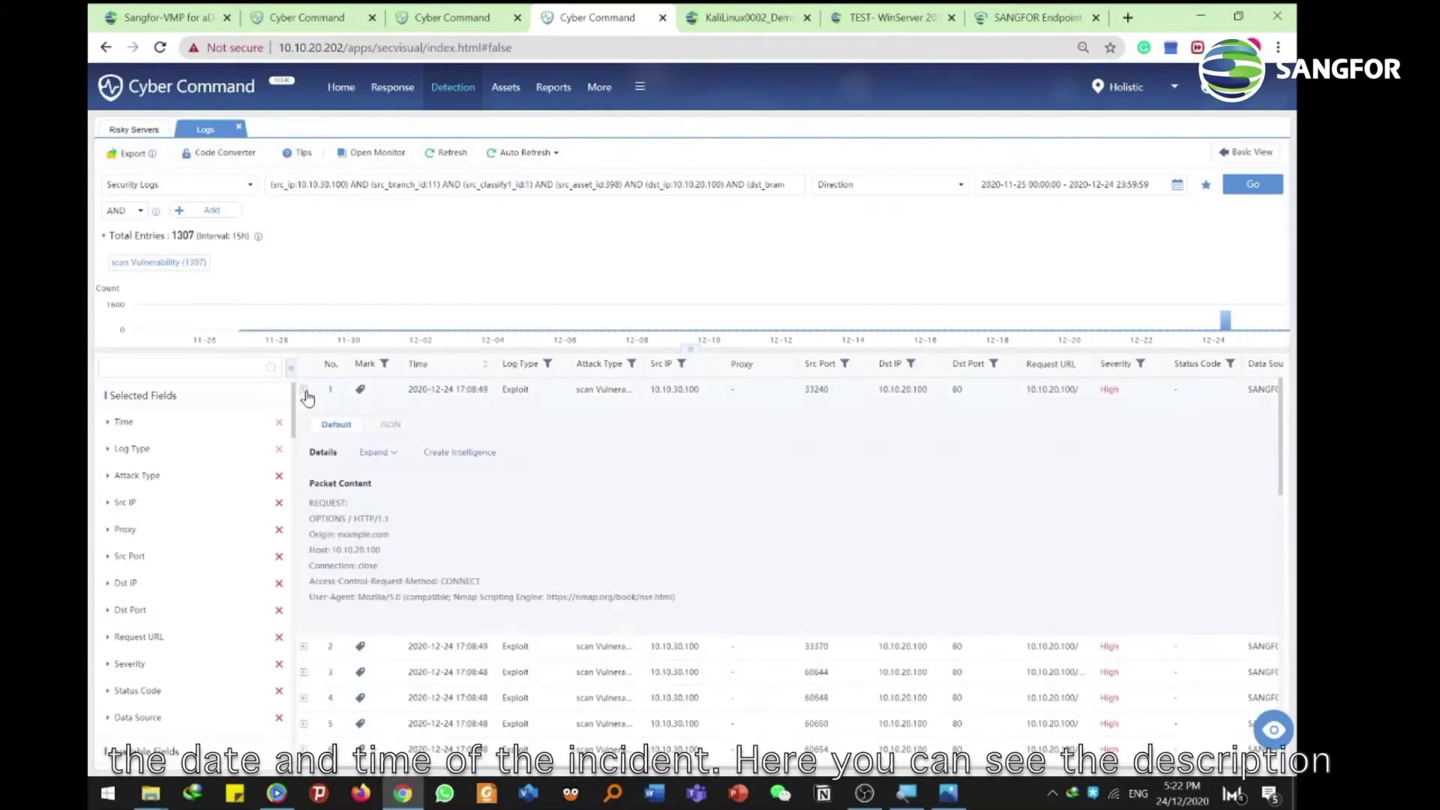
click(378, 454)
scroll(427, 461, down, 1)
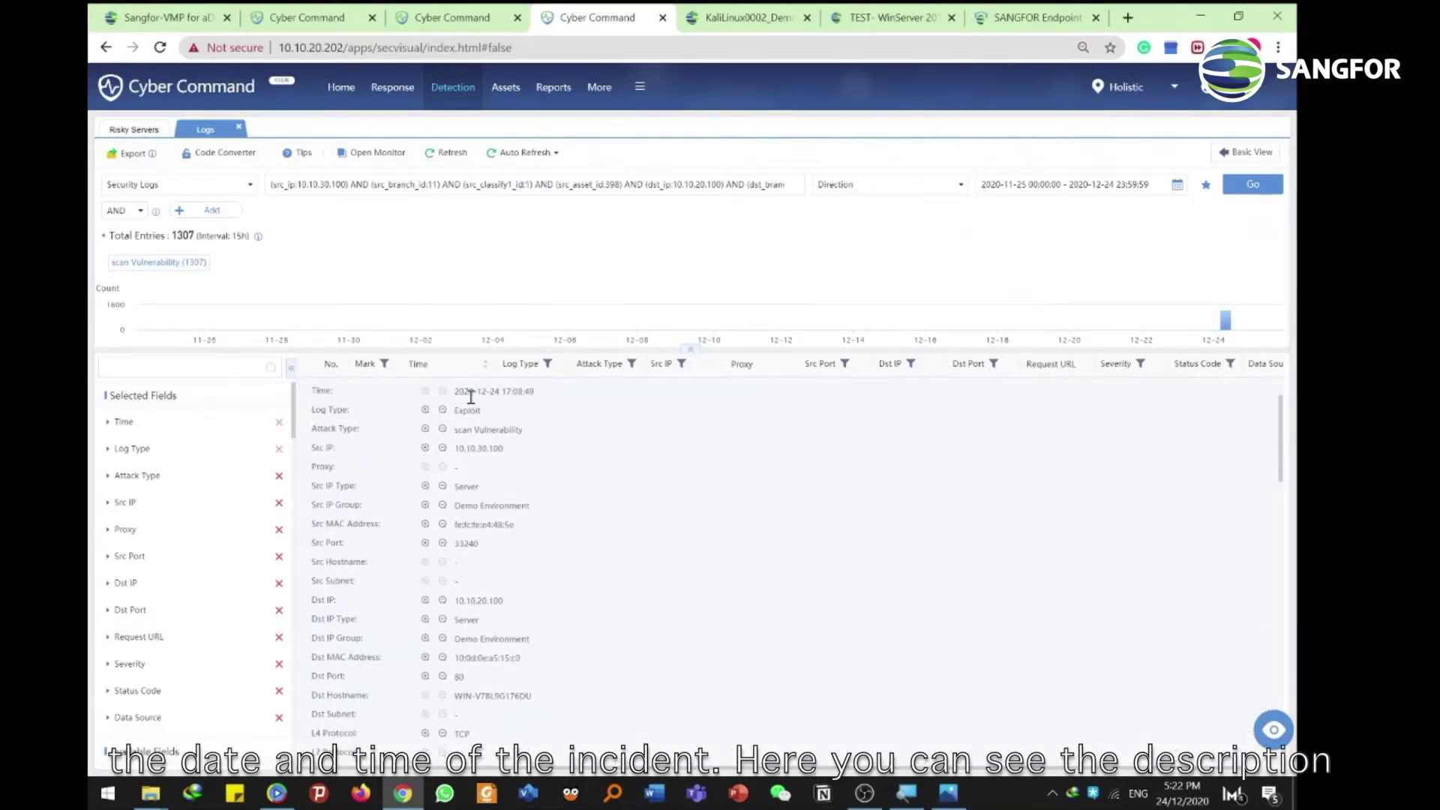
scroll(480, 454, down, 3)
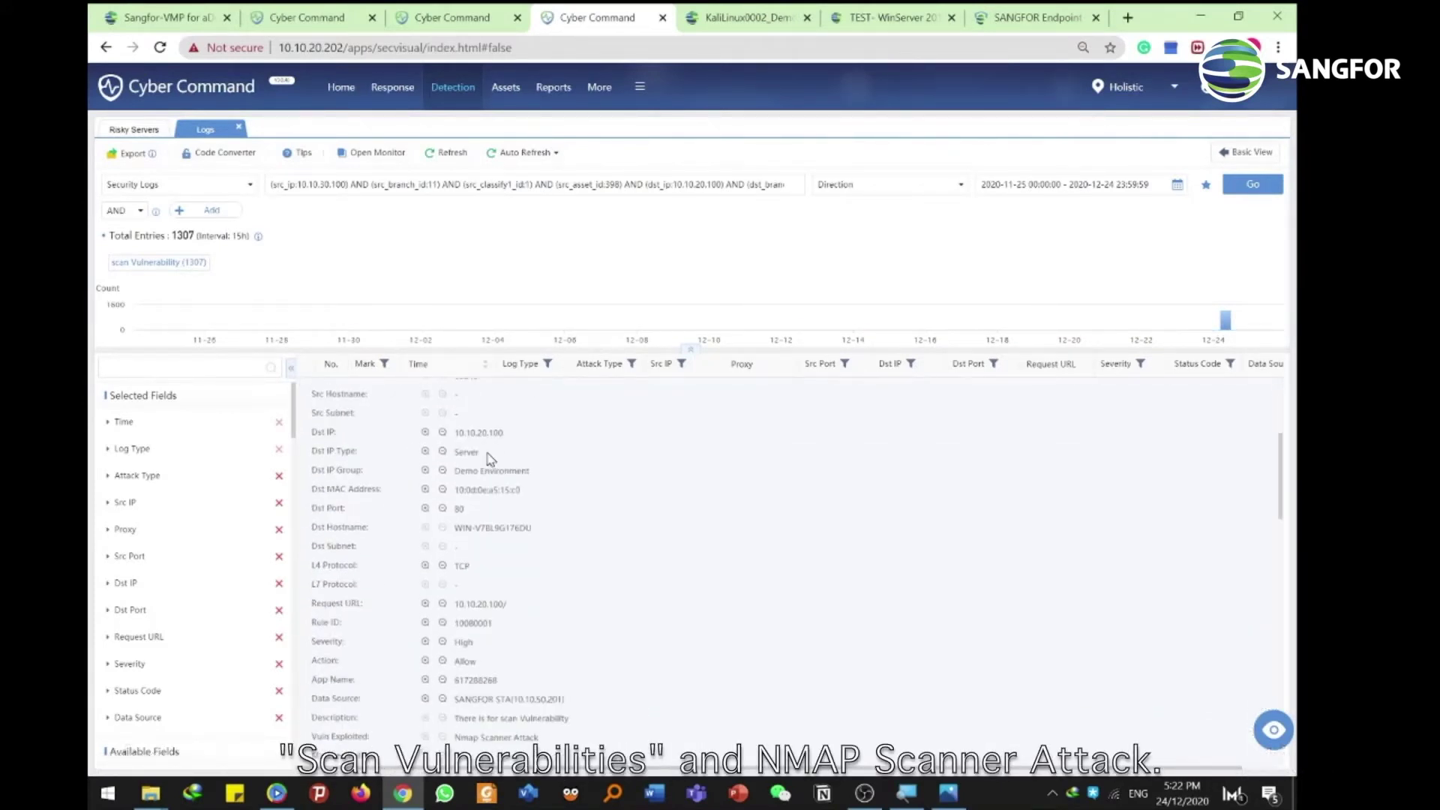
scroll(488, 458, down, 3)
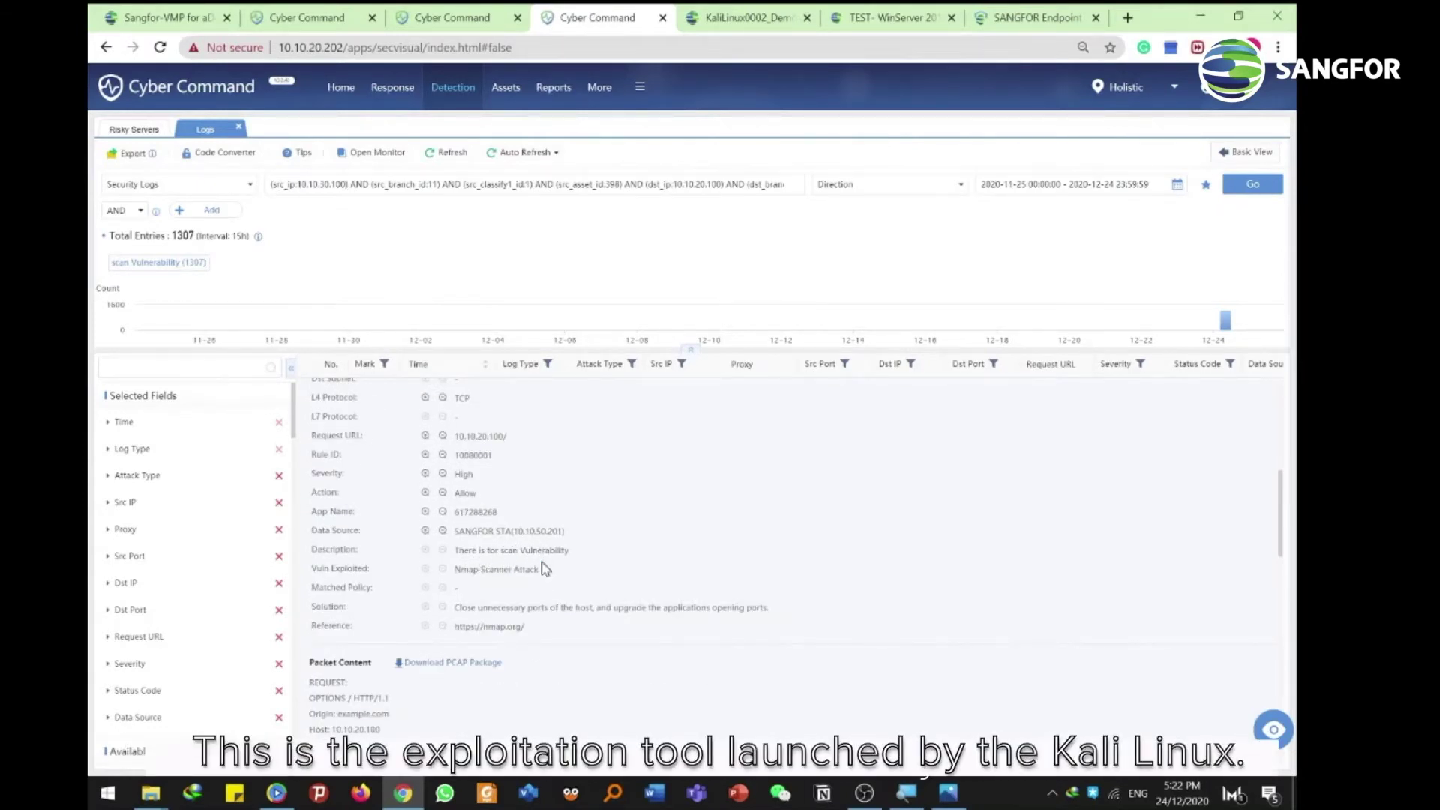
drag(543, 567, 459, 565)
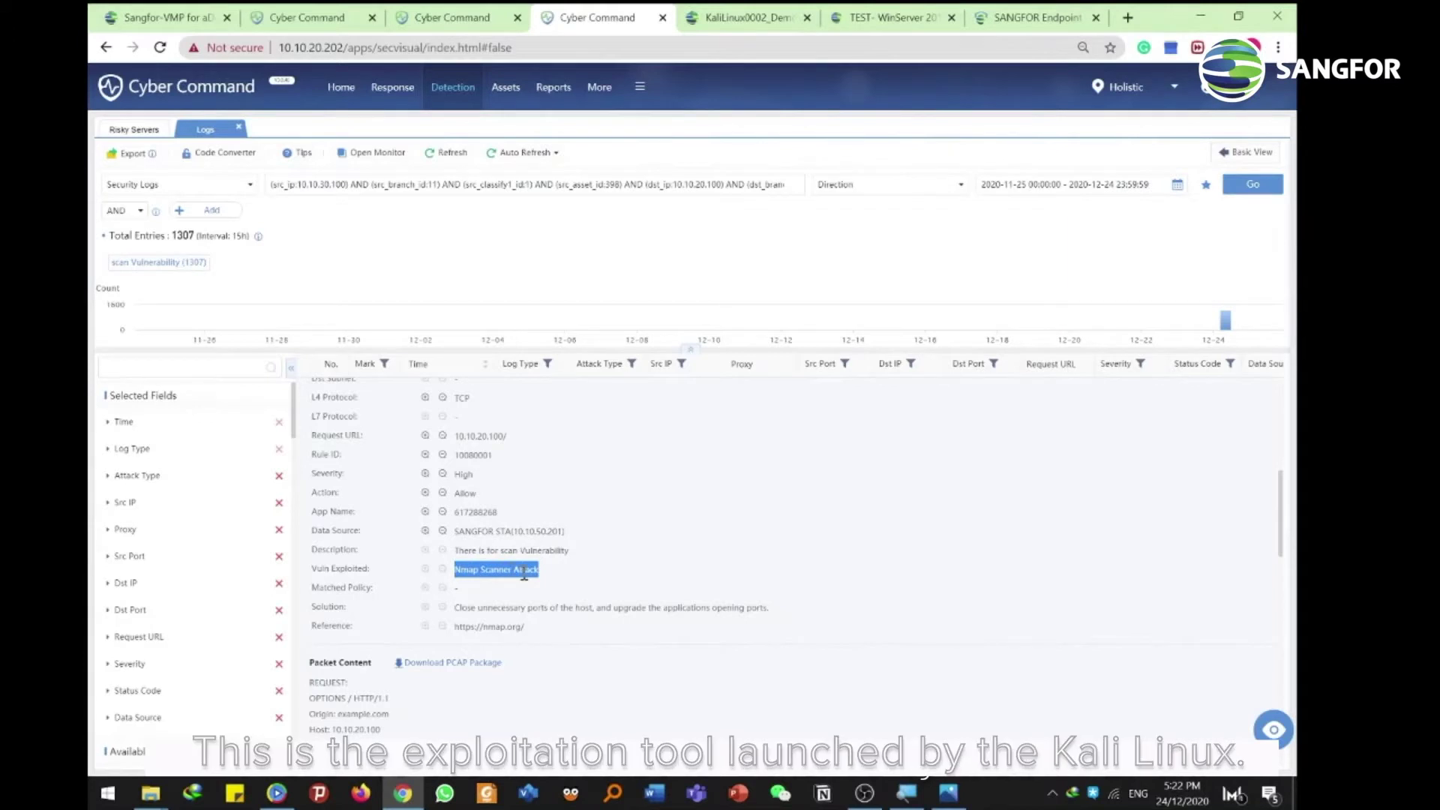
click(477, 572)
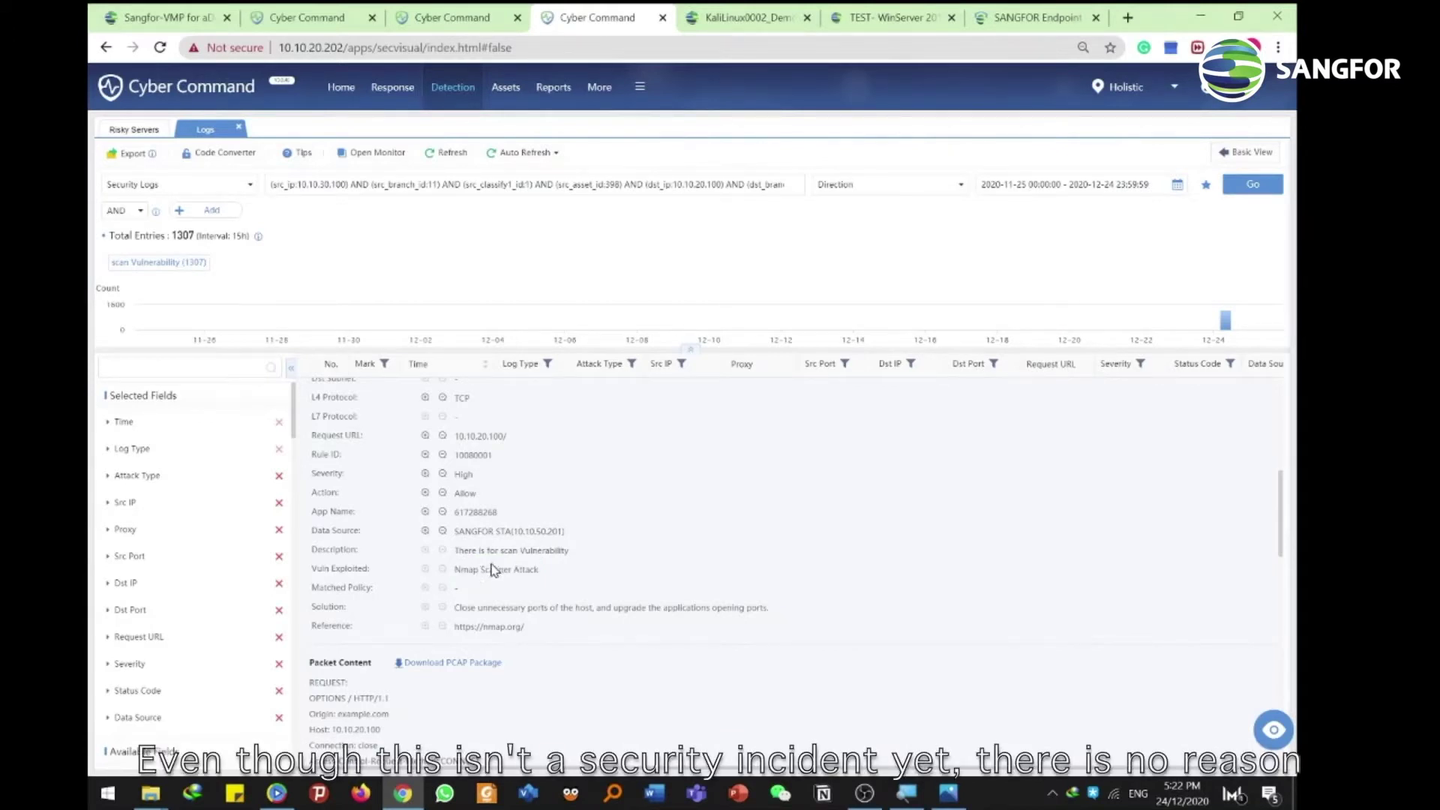
scroll(502, 551, up, 3)
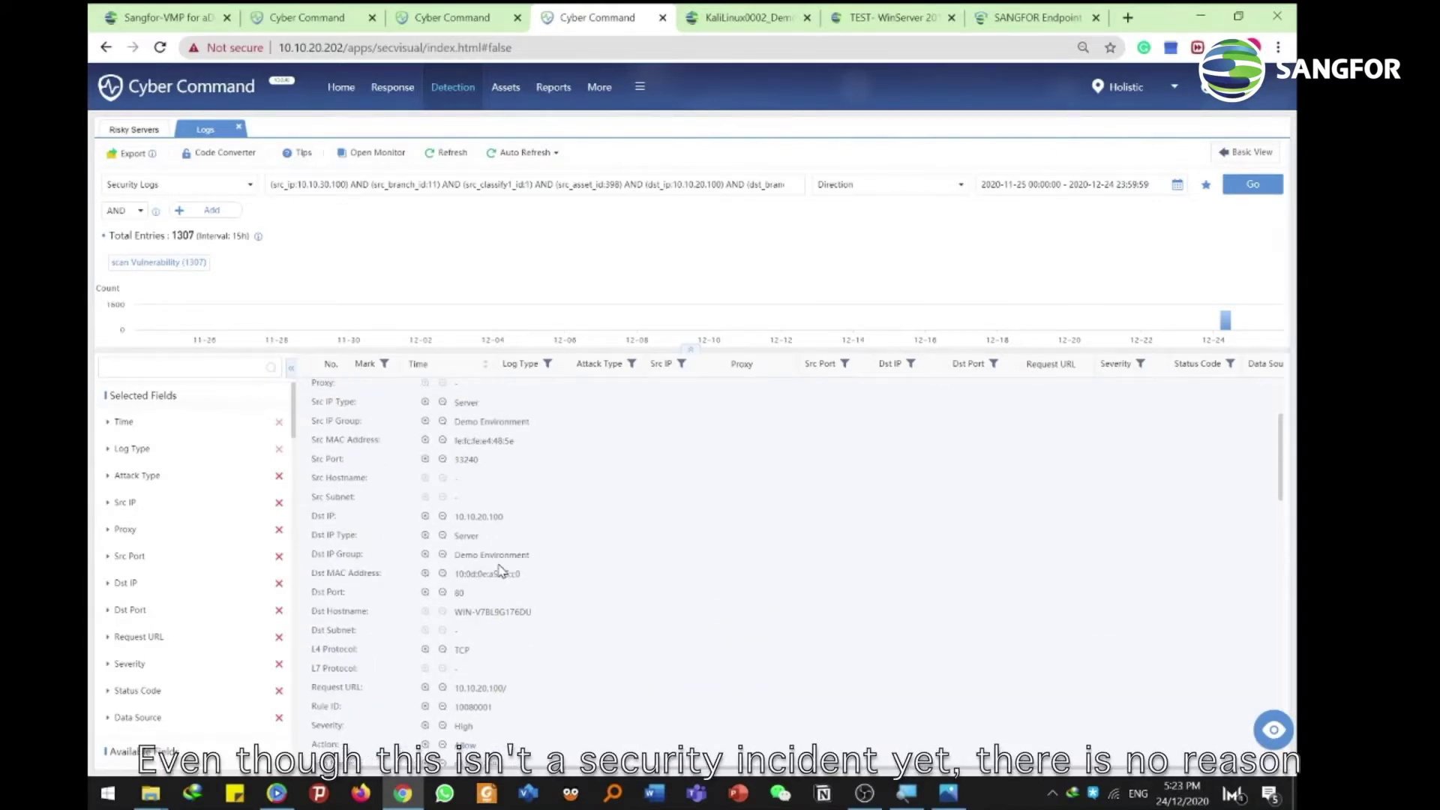
scroll(504, 558, up, 2)
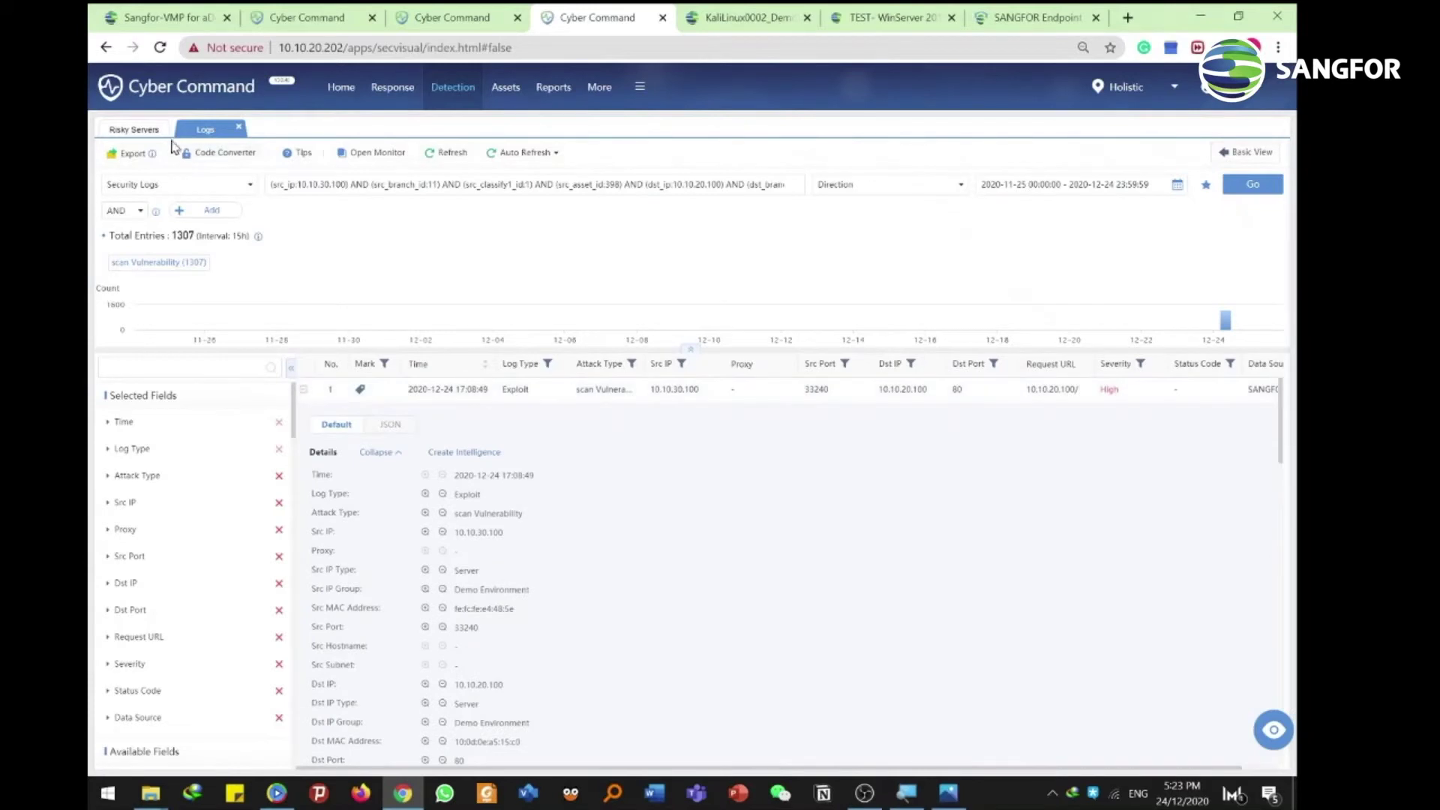
From the risky server's traceback, open the 99 brute-force attack logs and expand the first entry's details
click(135, 130)
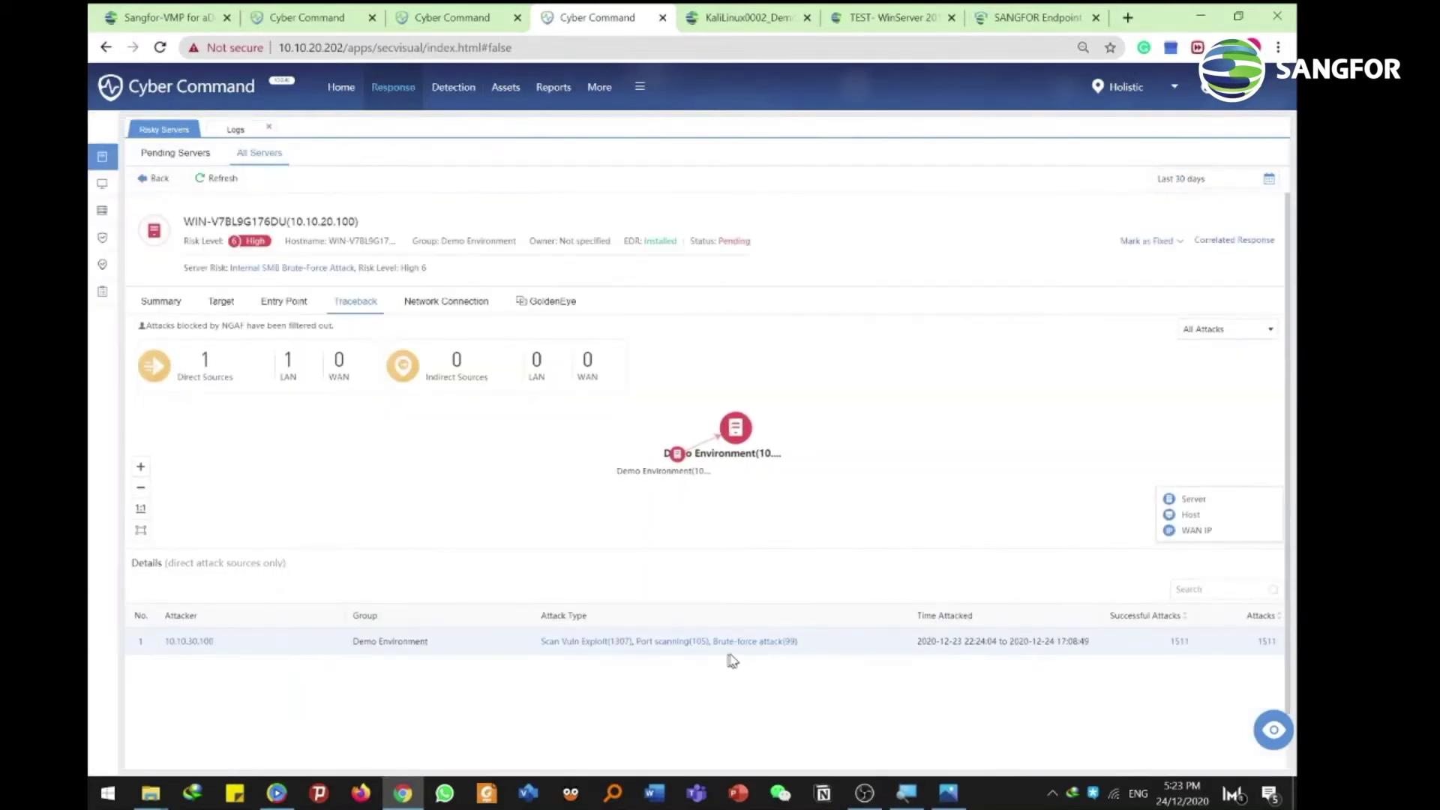
click(757, 642)
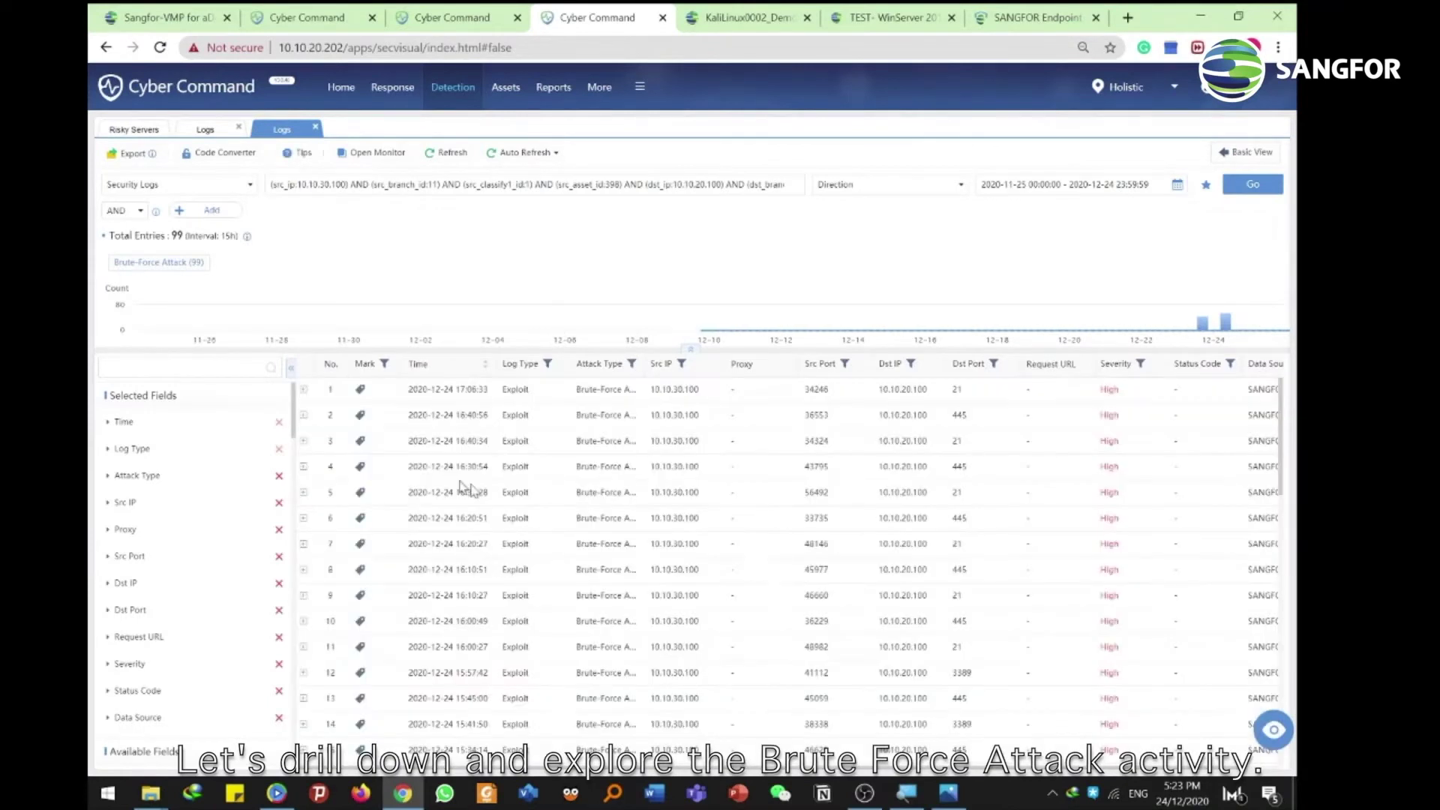
click(303, 389)
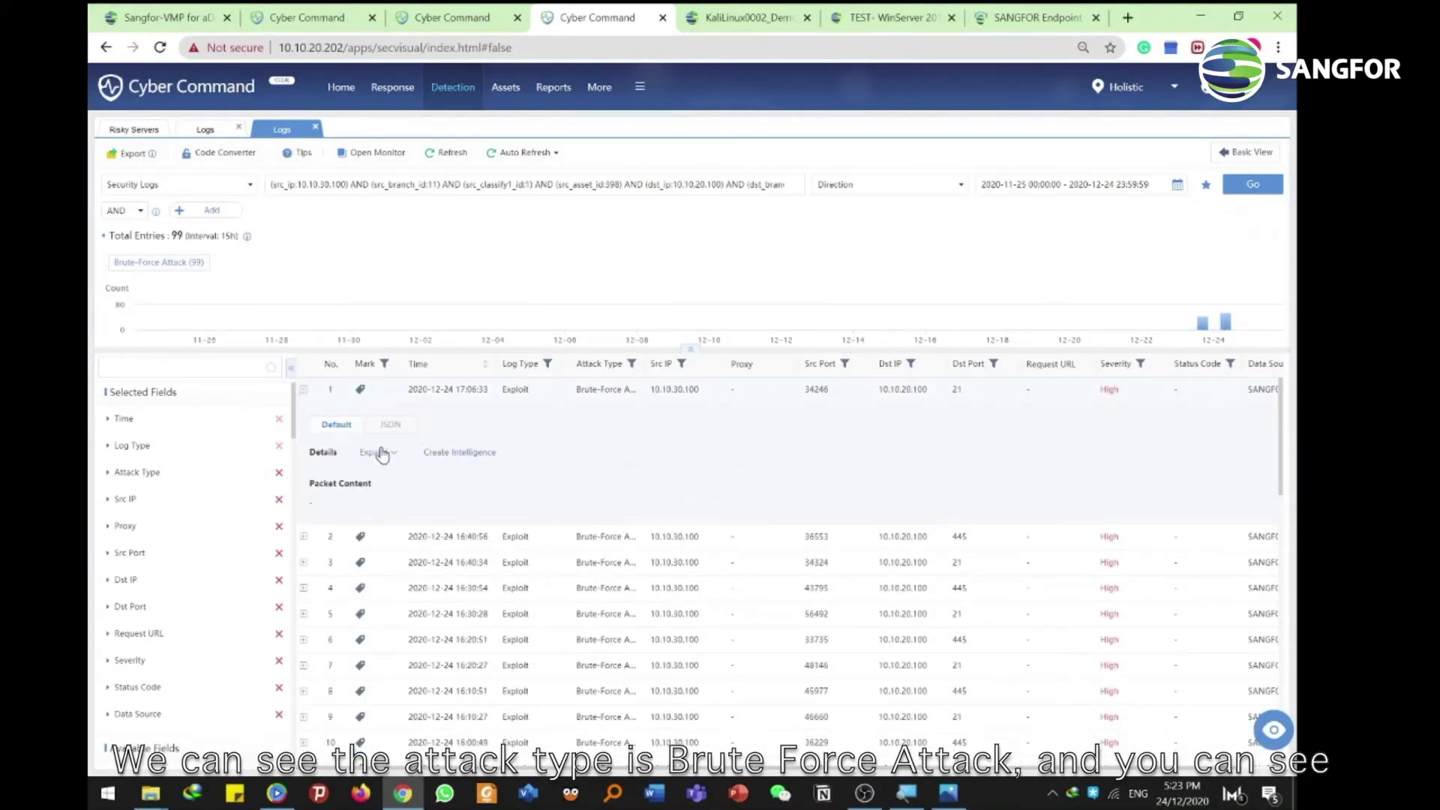
scroll(465, 457, down, 2)
drag(455, 429, 530, 436)
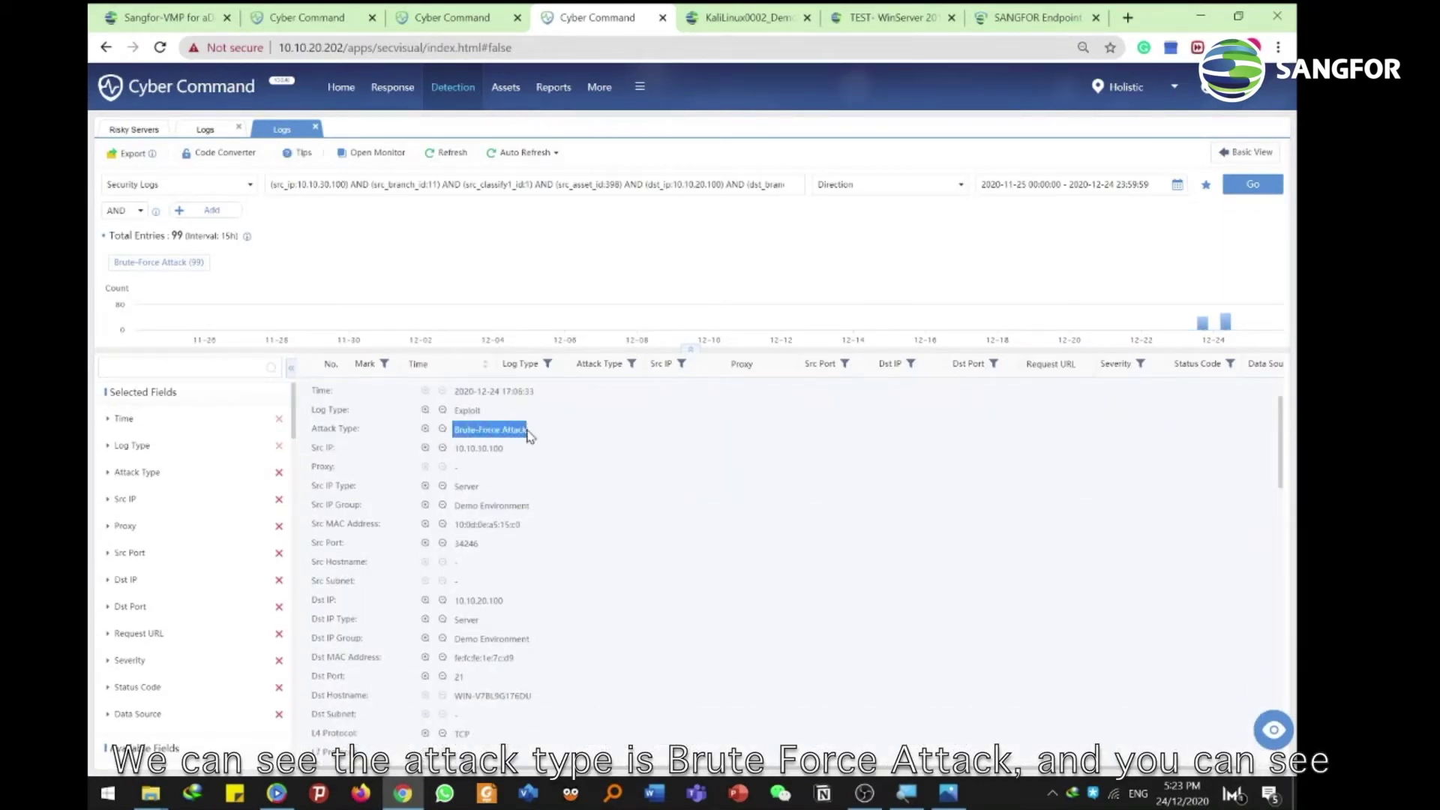
Scroll through the first brute-force log entry's full details
scroll(495, 465, up, 2)
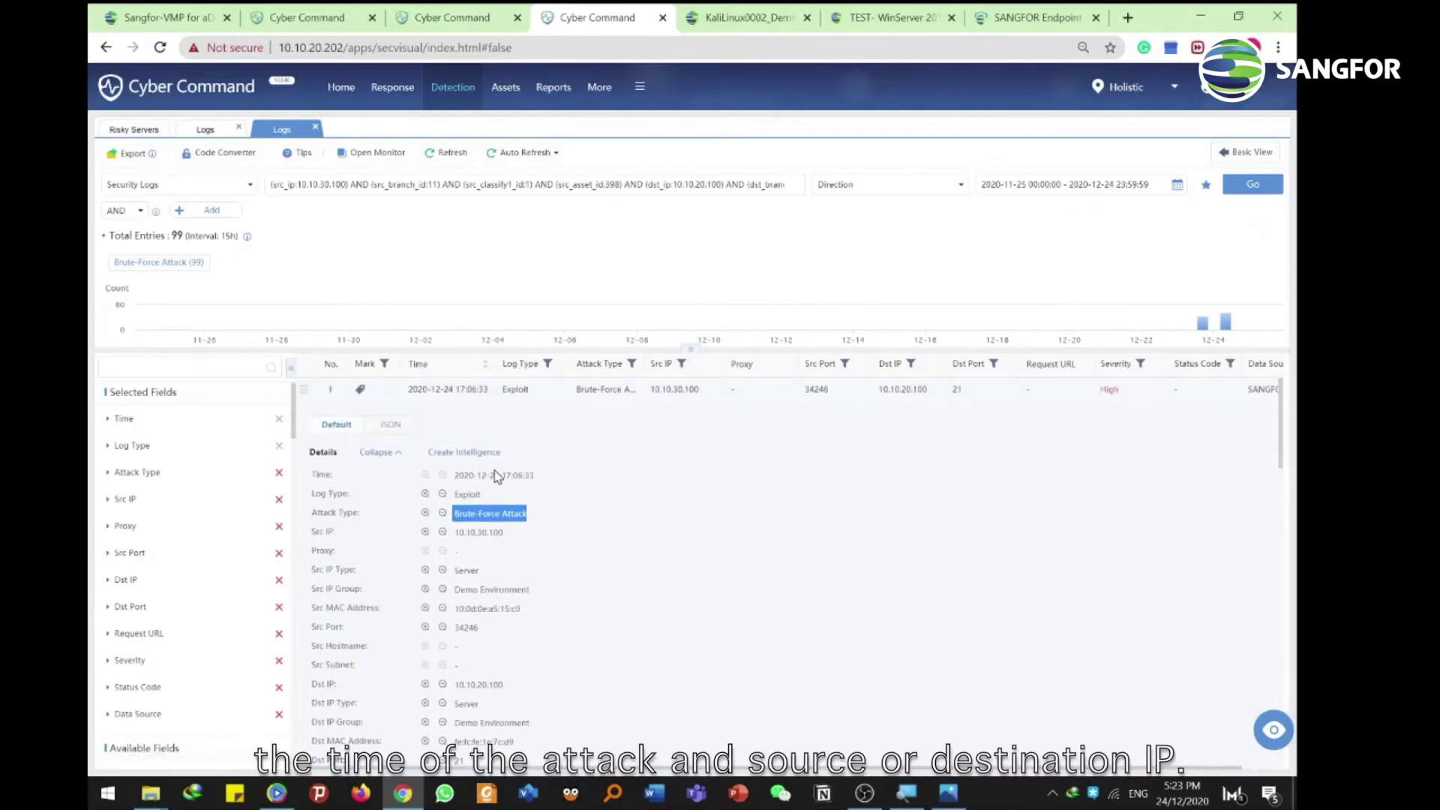
scroll(503, 468, down, 2)
scroll(509, 444, down, 2)
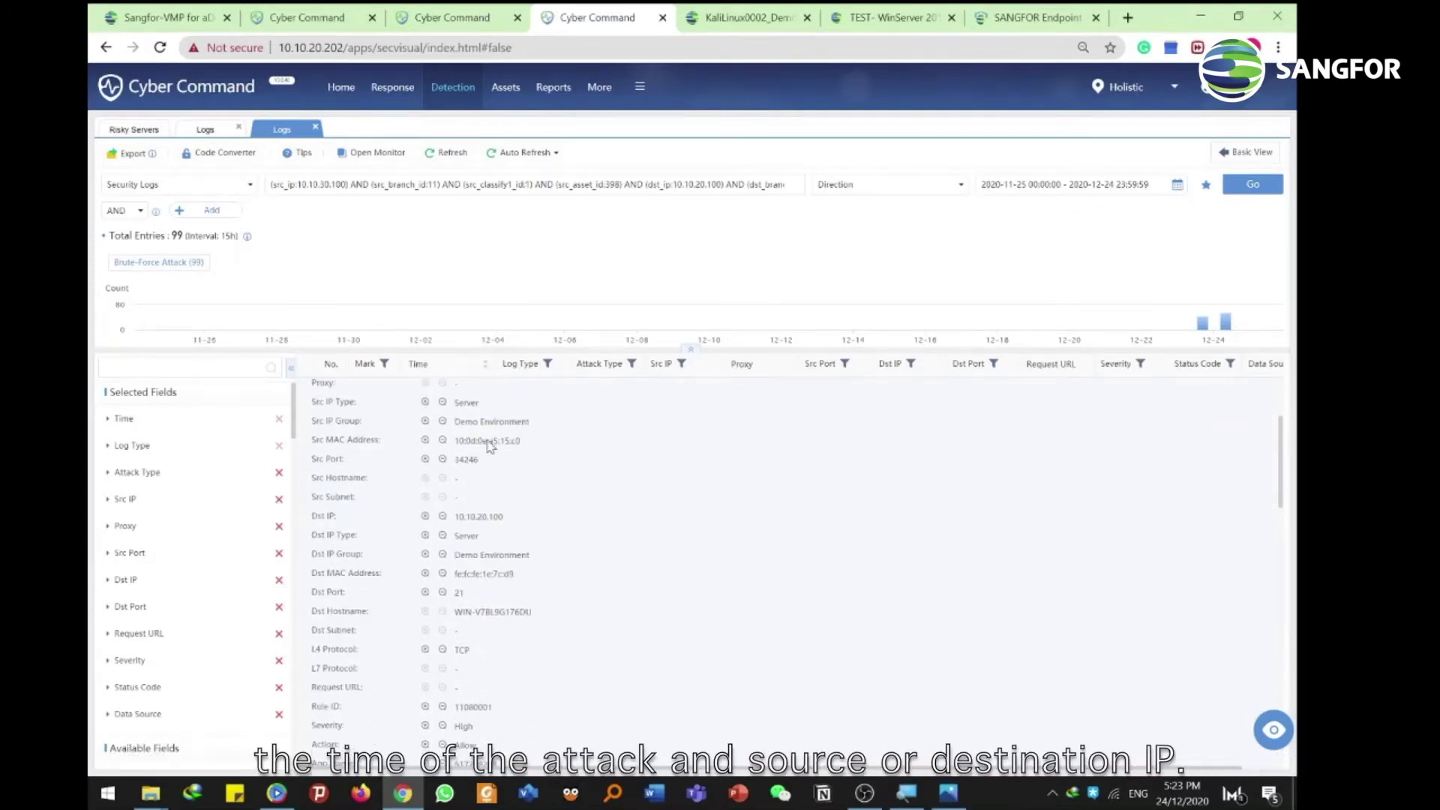
scroll(505, 516, up, 4)
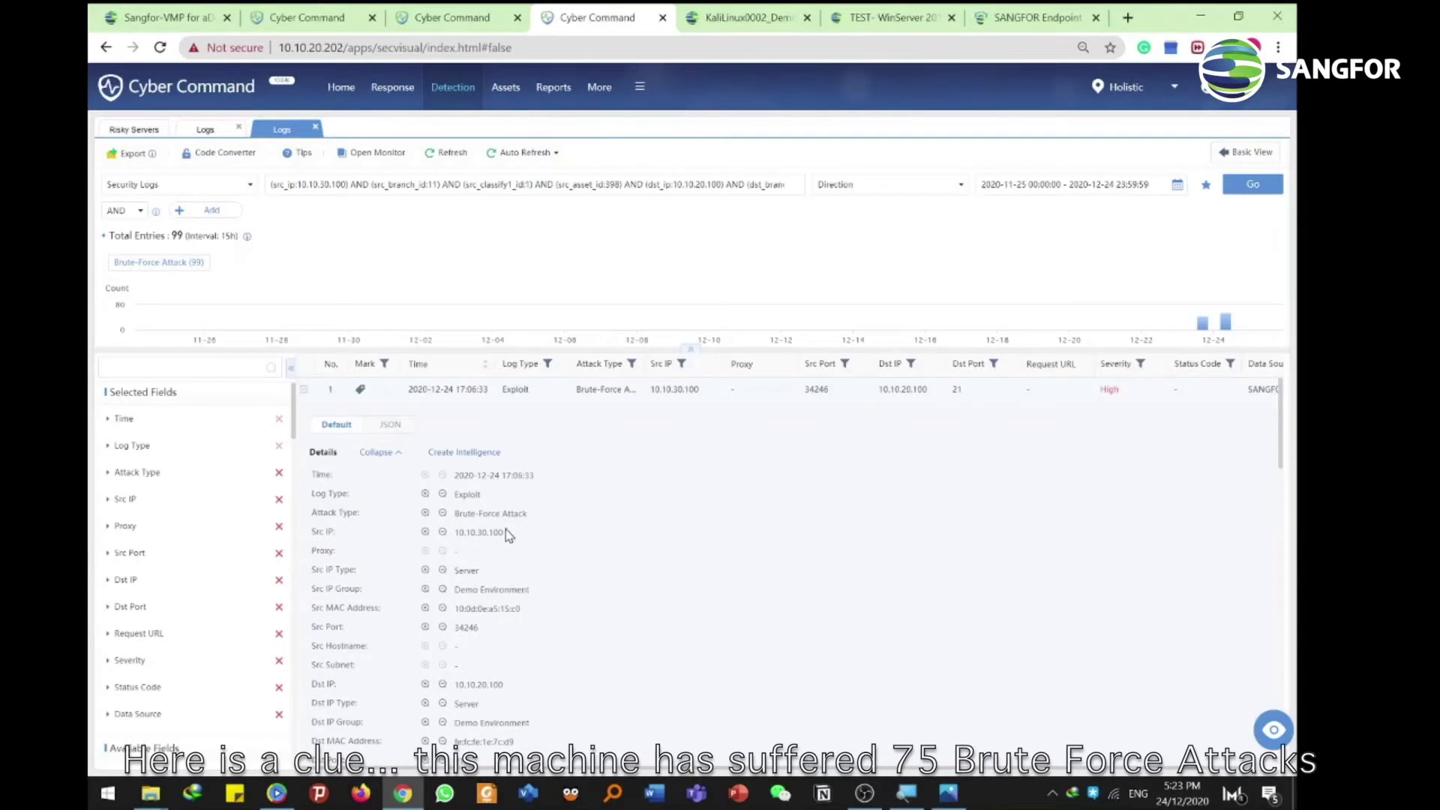
scroll(509, 529, down, 8)
scroll(512, 529, down, 2)
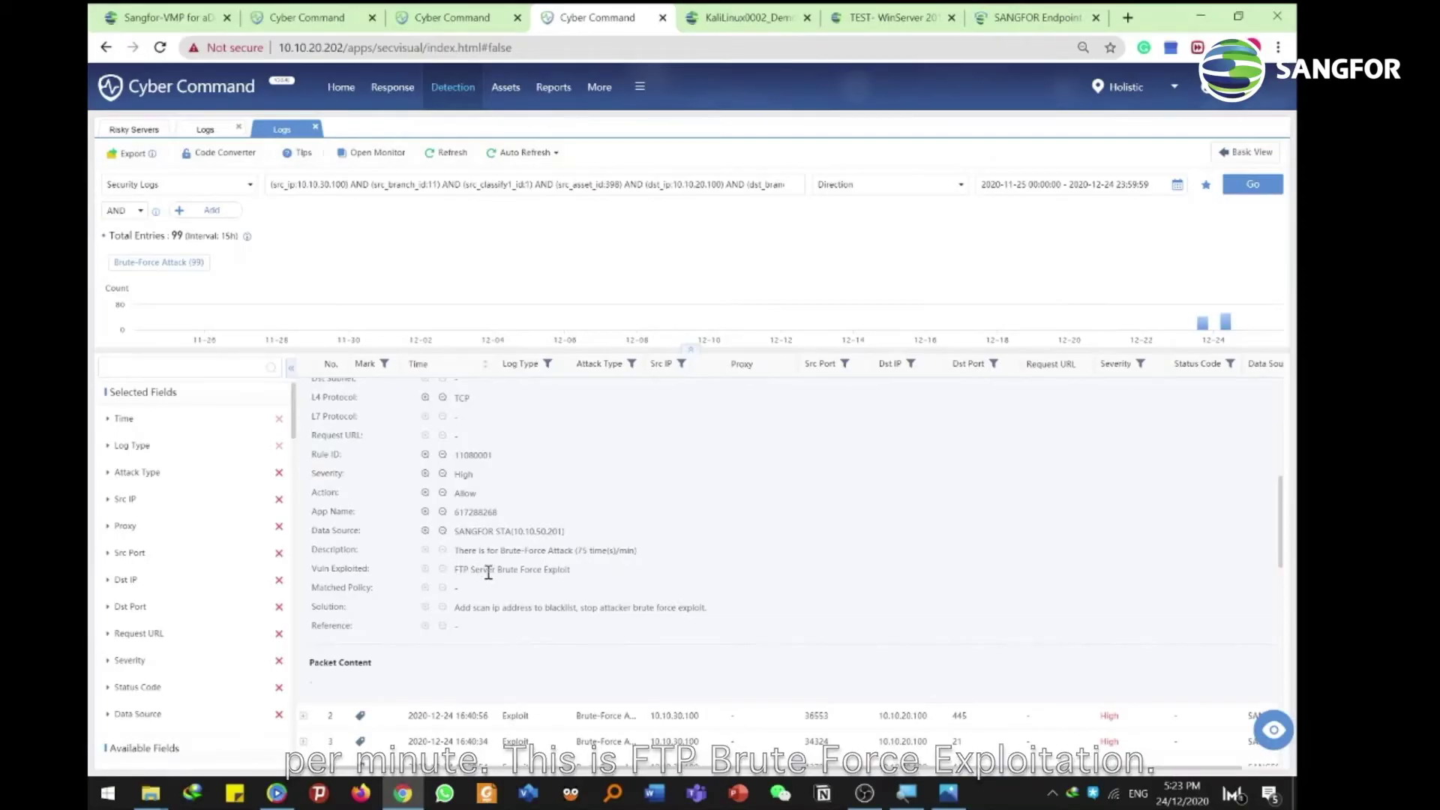
scroll(601, 540, up, 5)
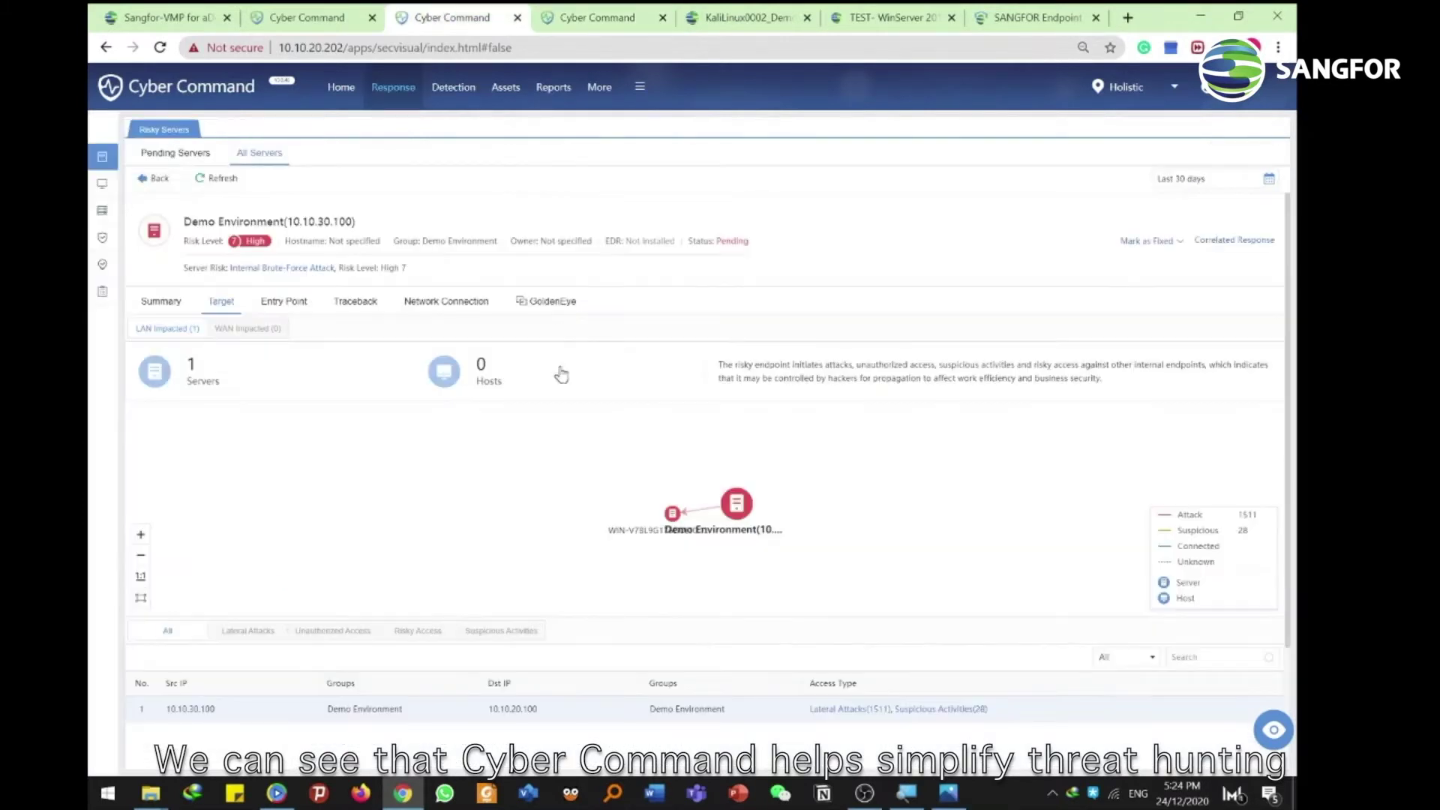
mouse_move(739, 516)
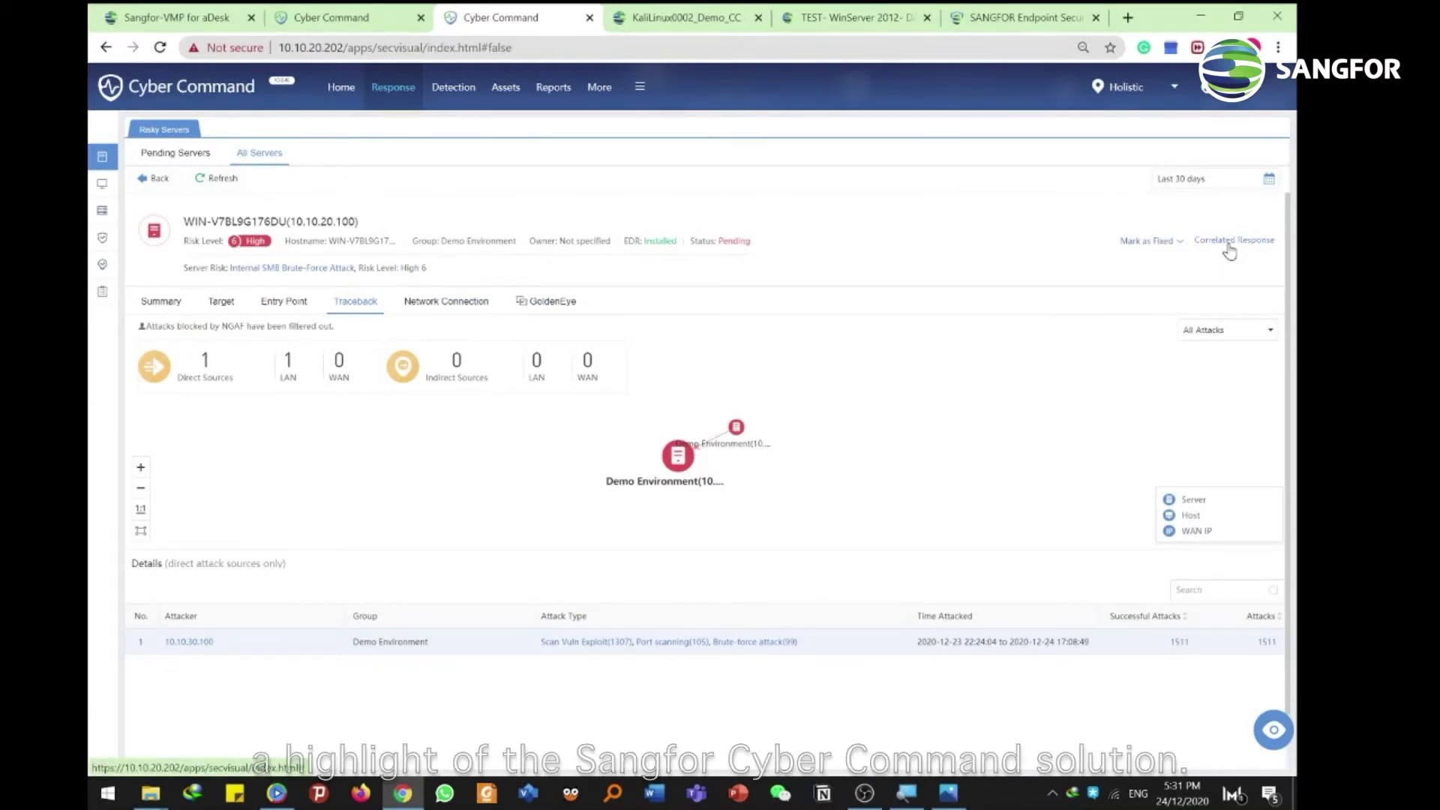
drag(291, 221, 357, 222)
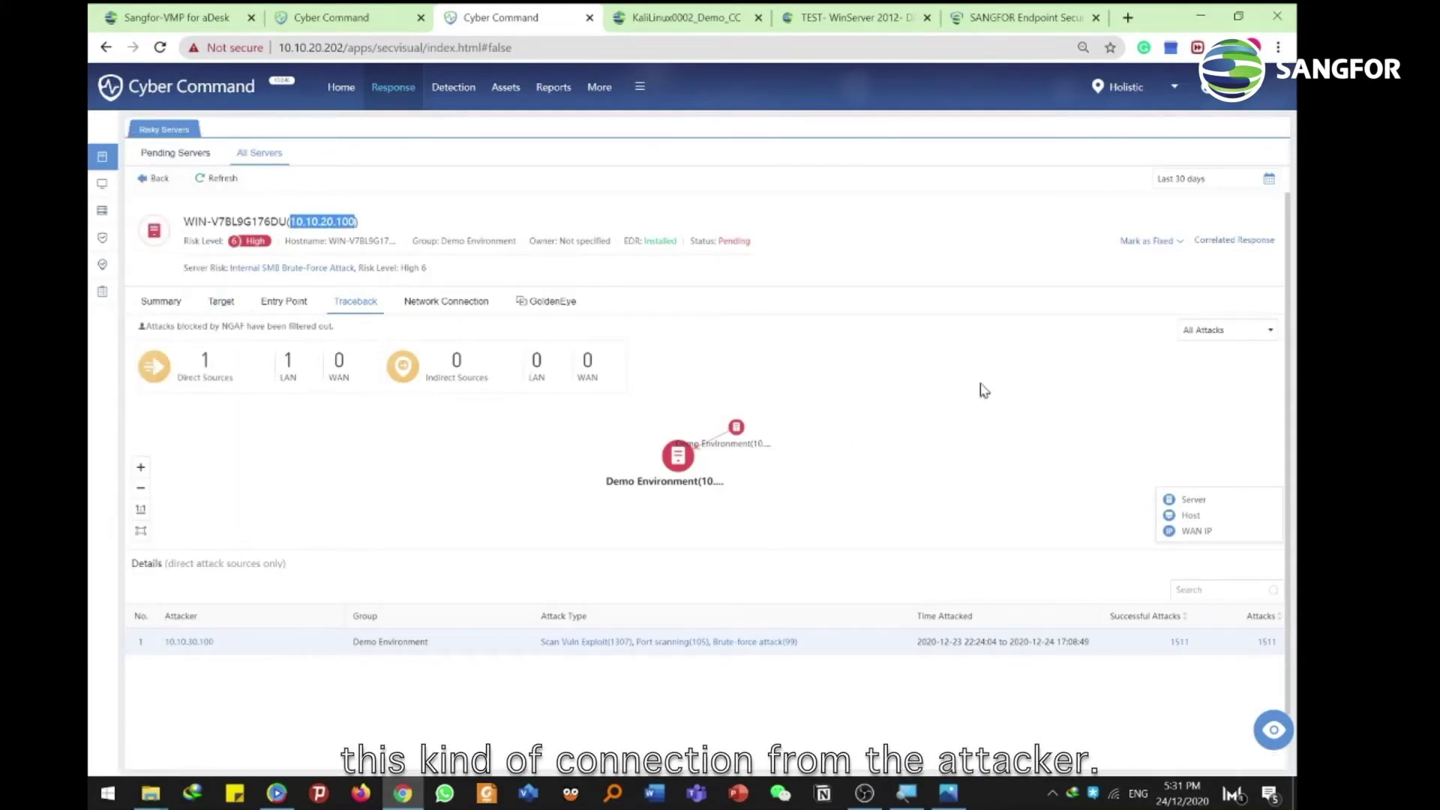
click(361, 229)
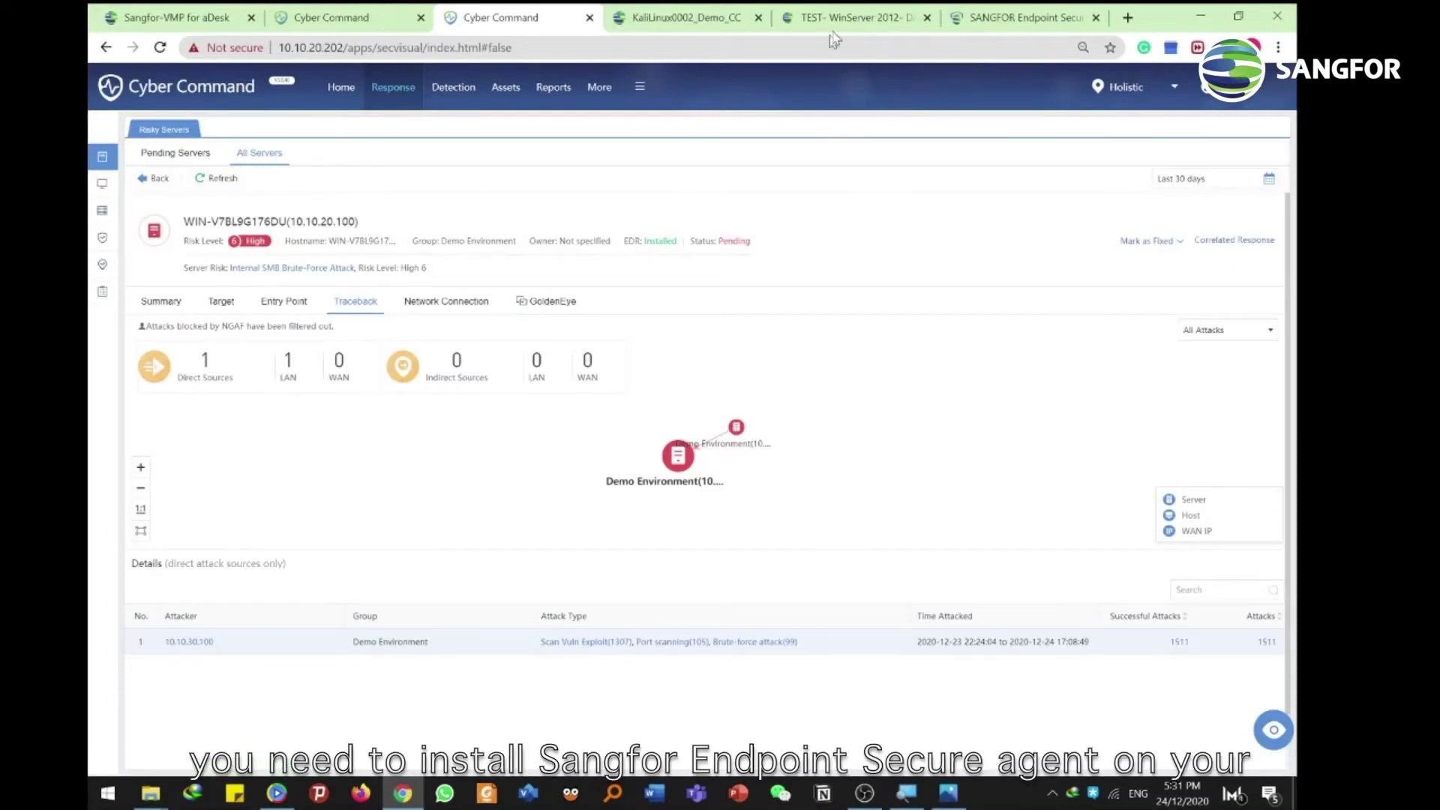
click(847, 17)
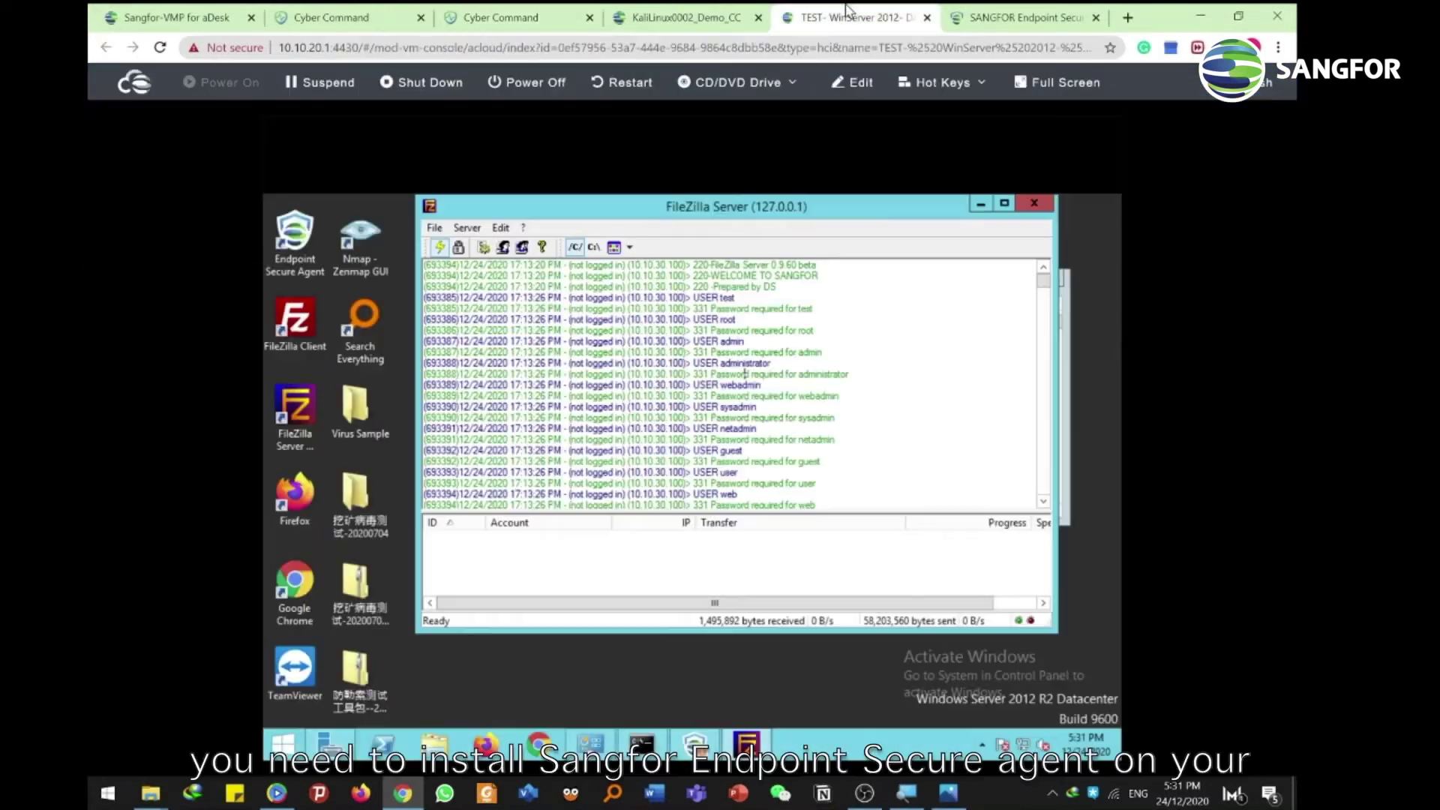
Open Endpoint Secure on the WinServer 2012 victim, then re-run ping 10.10.20.100 from Kali
click(980, 745)
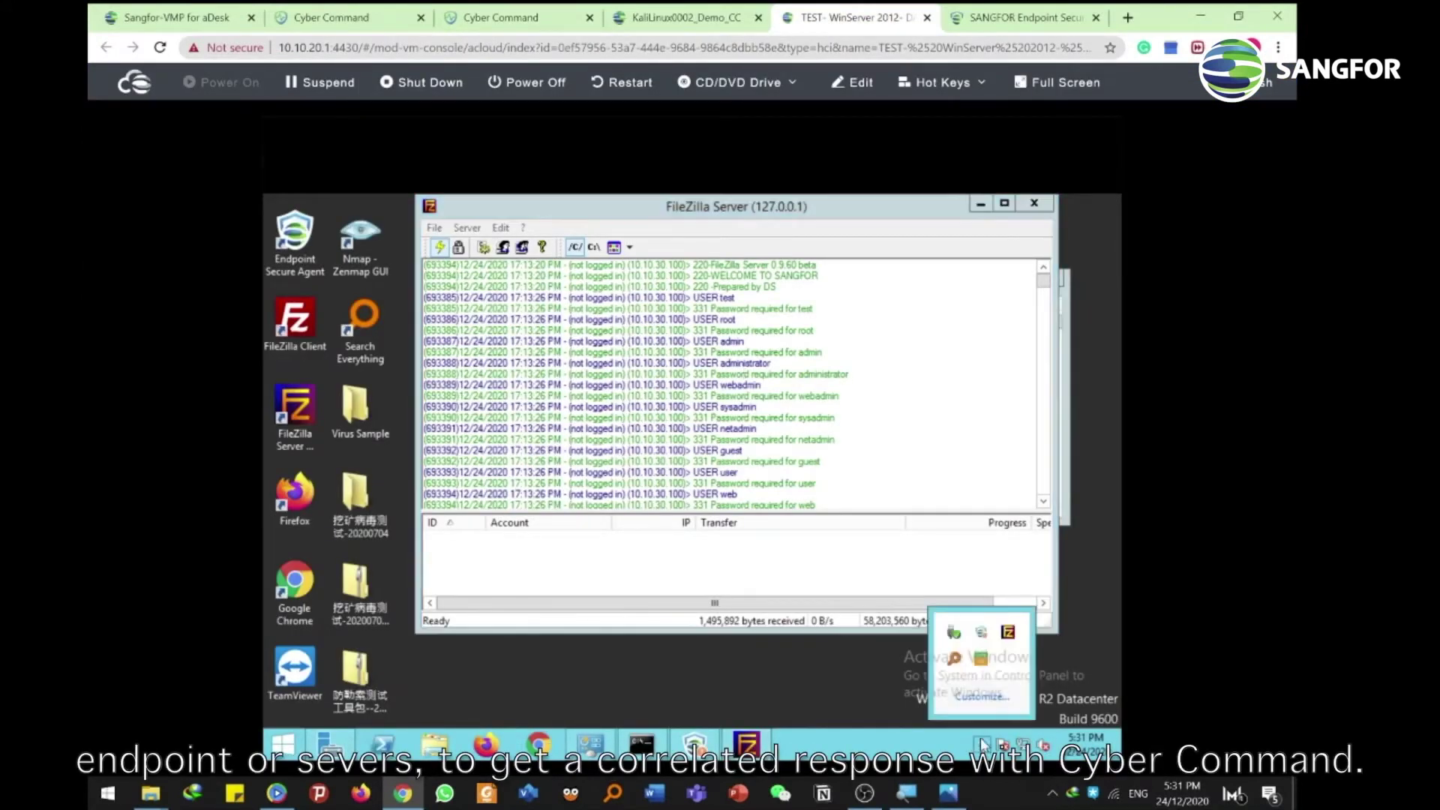
click(983, 634)
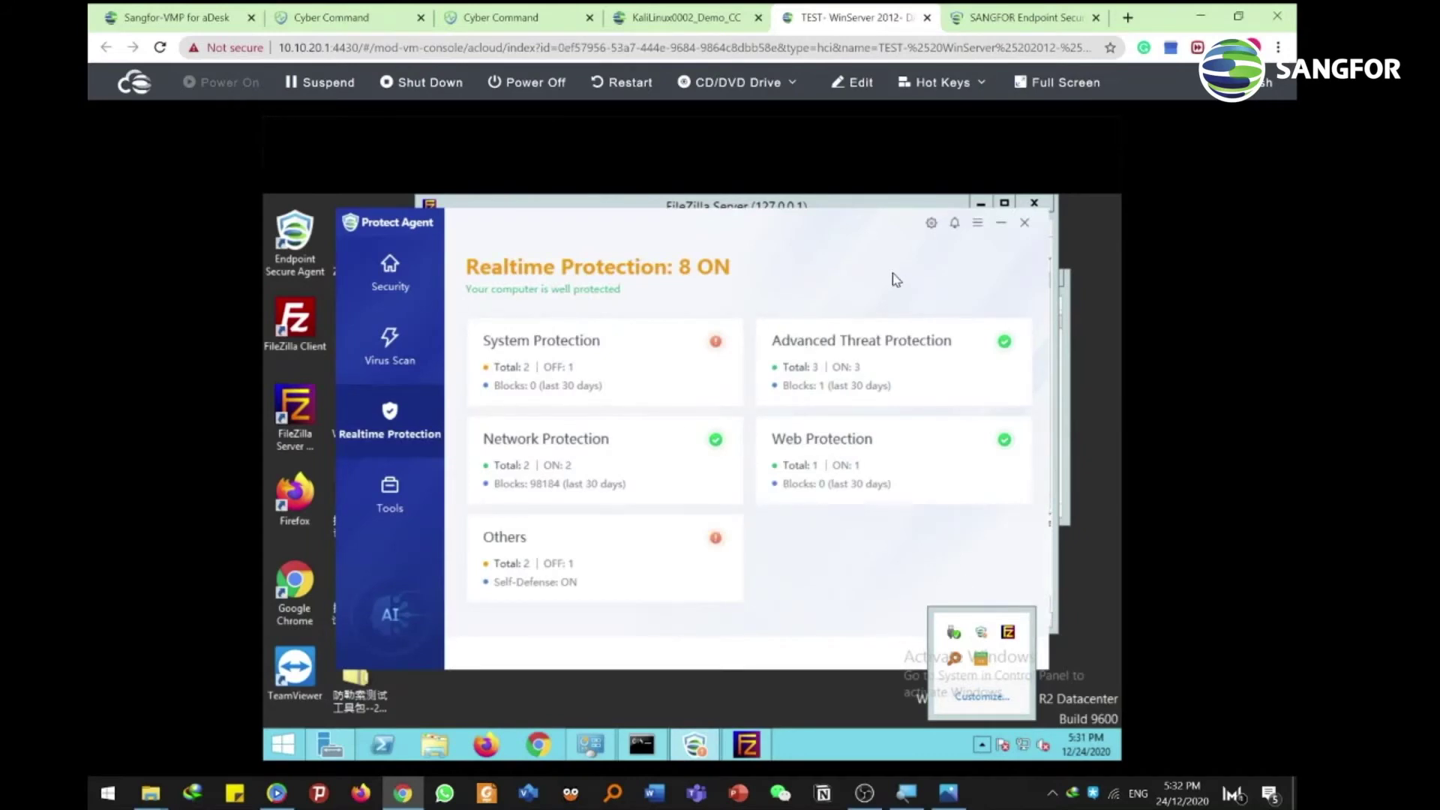
click(686, 16)
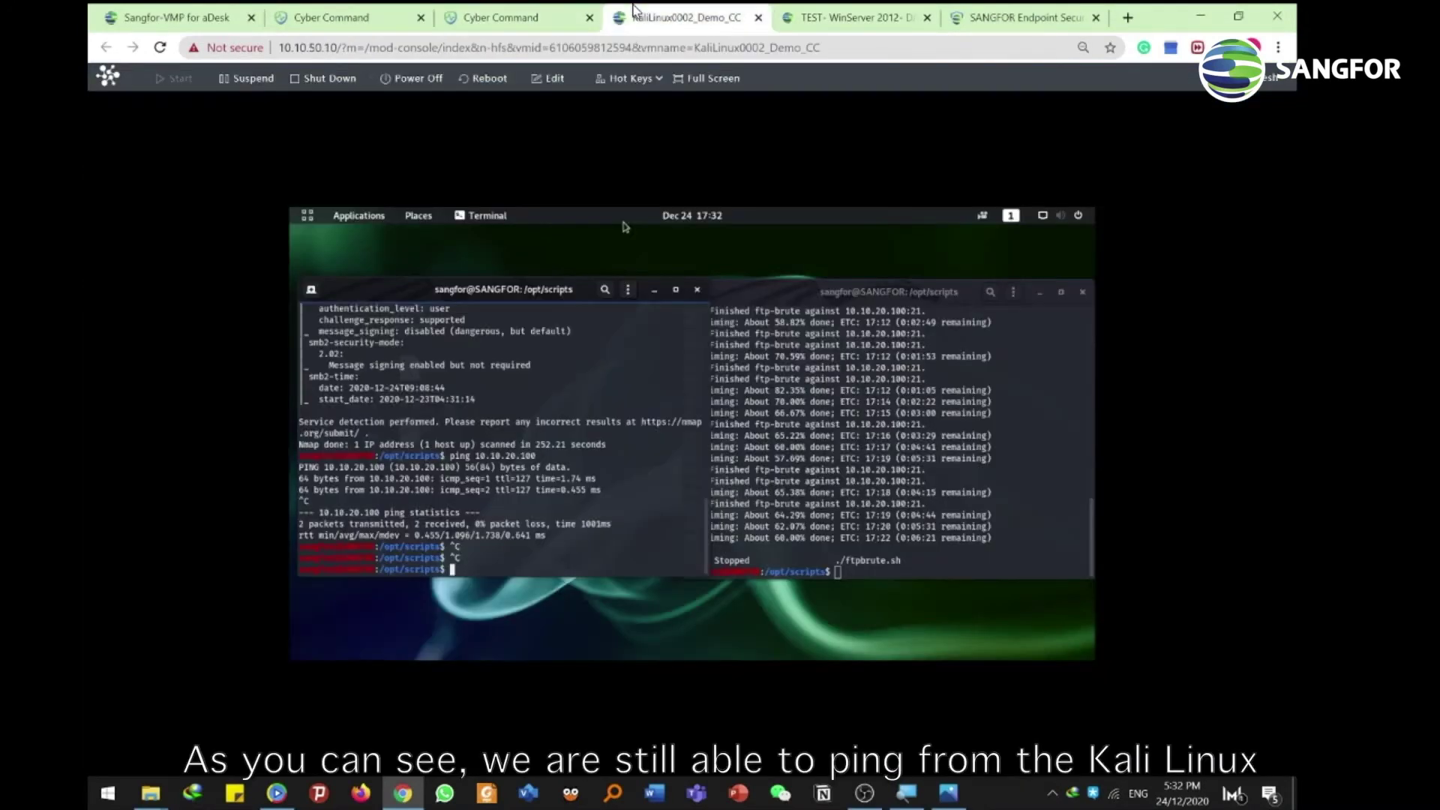
key(Up)
key(Return)
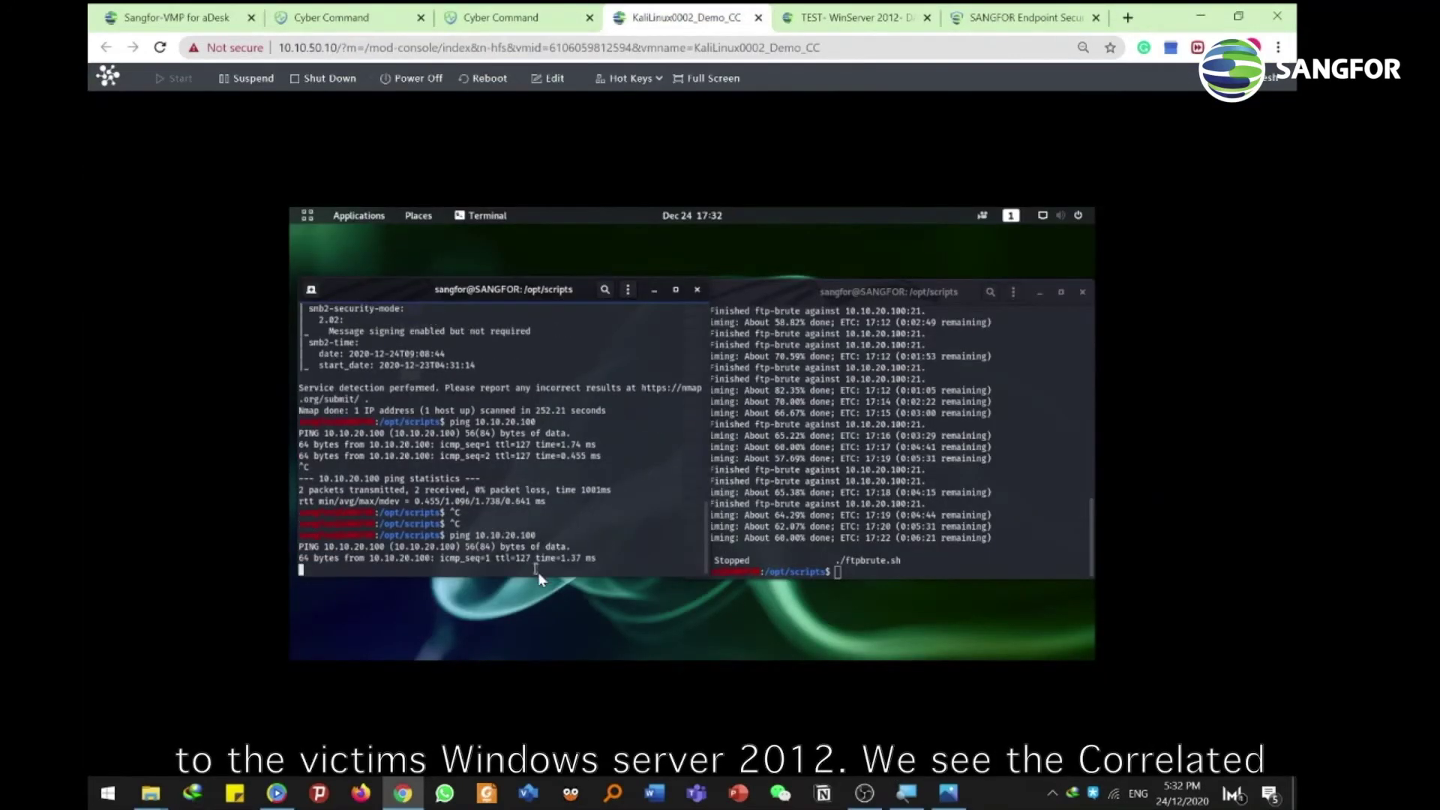
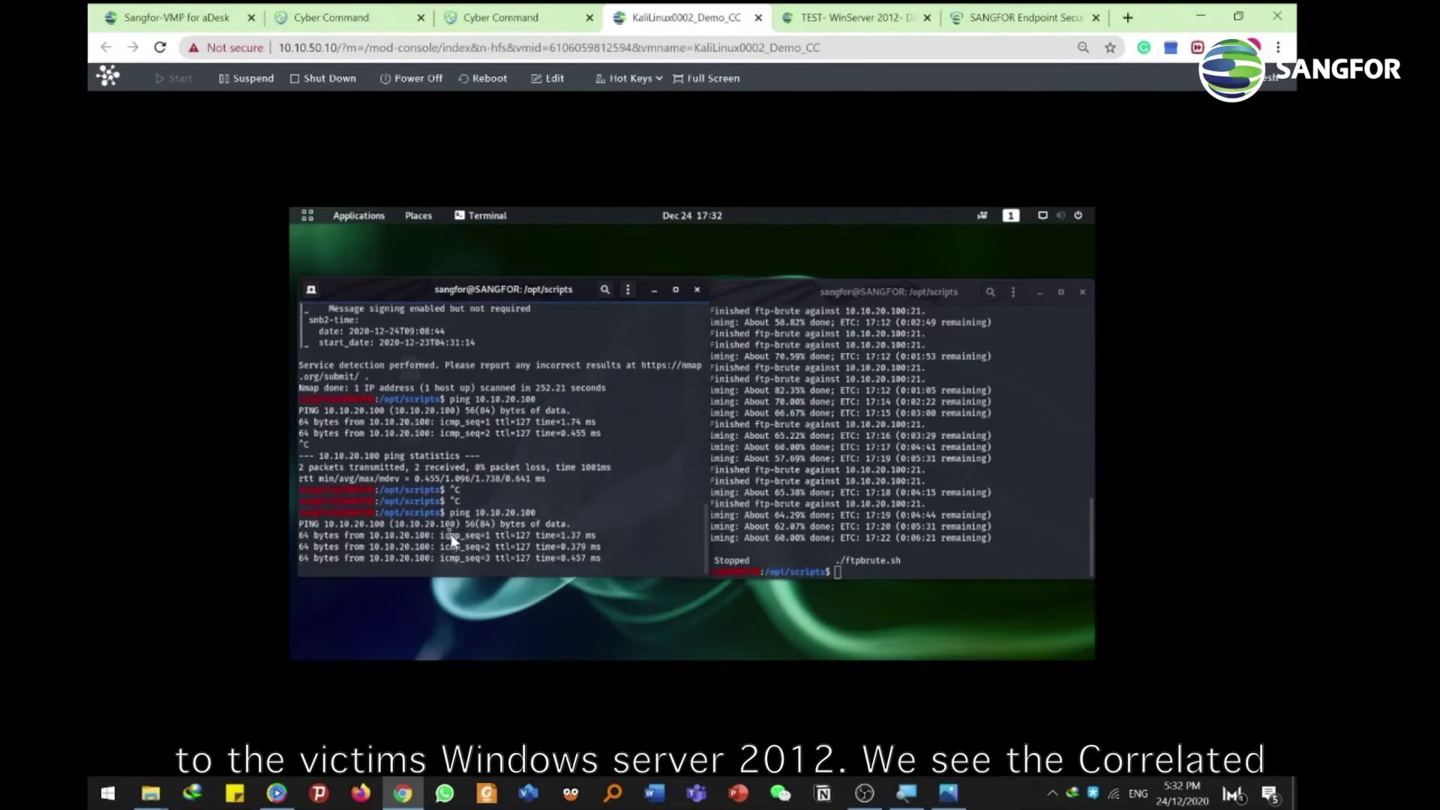
From server 10.10.20.100's traceback page, open Correlated Response and select Correlated Block
click(586, 9)
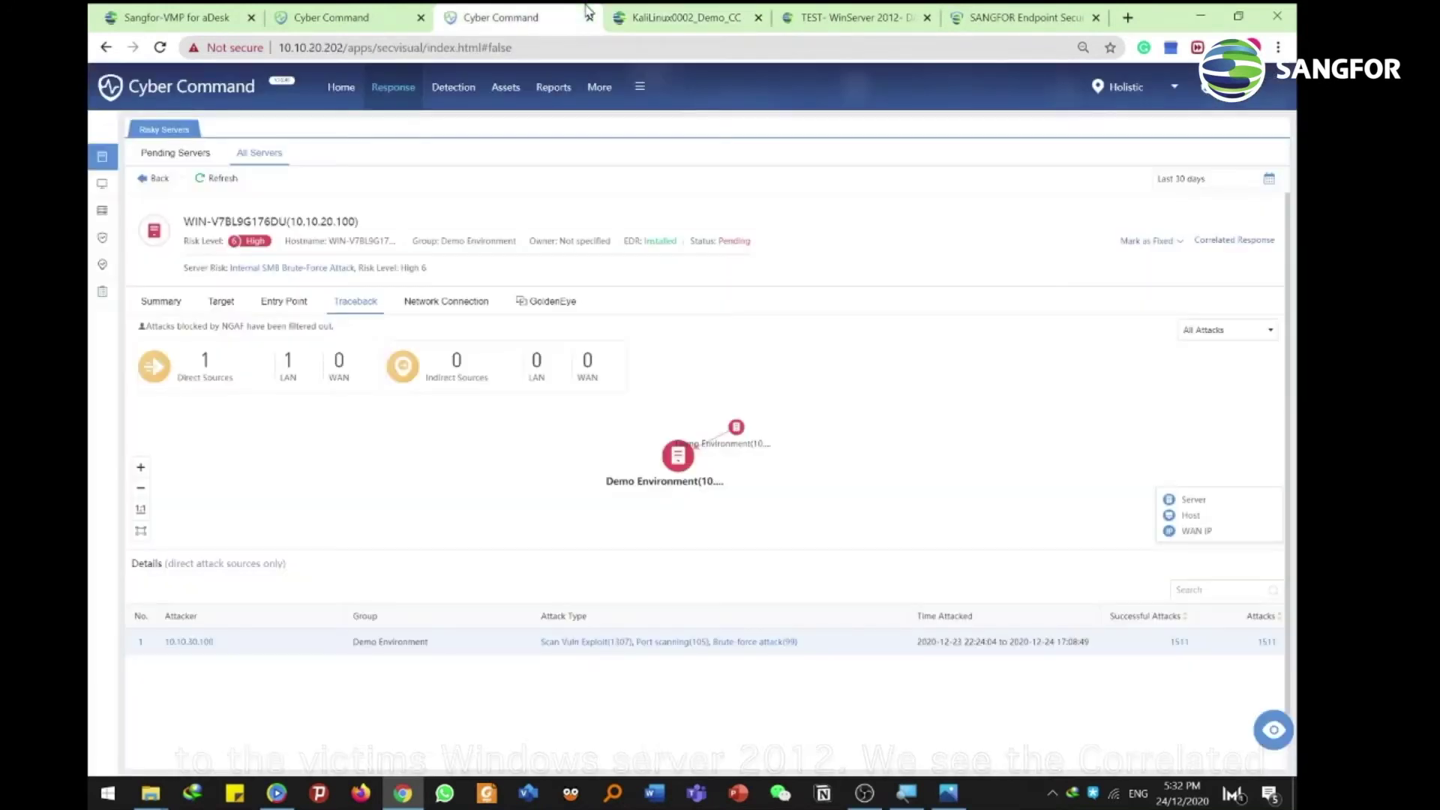
click(1232, 242)
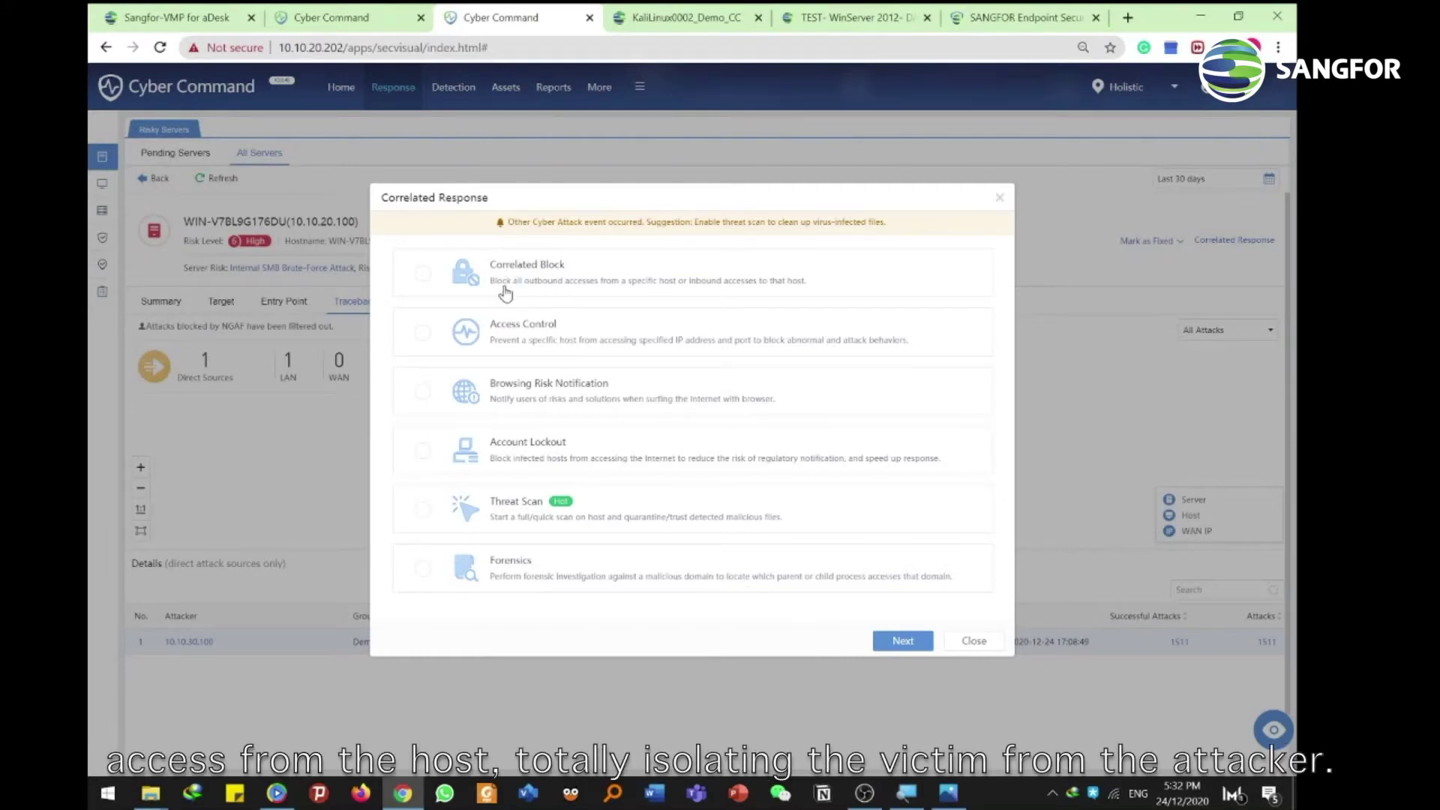
click(568, 285)
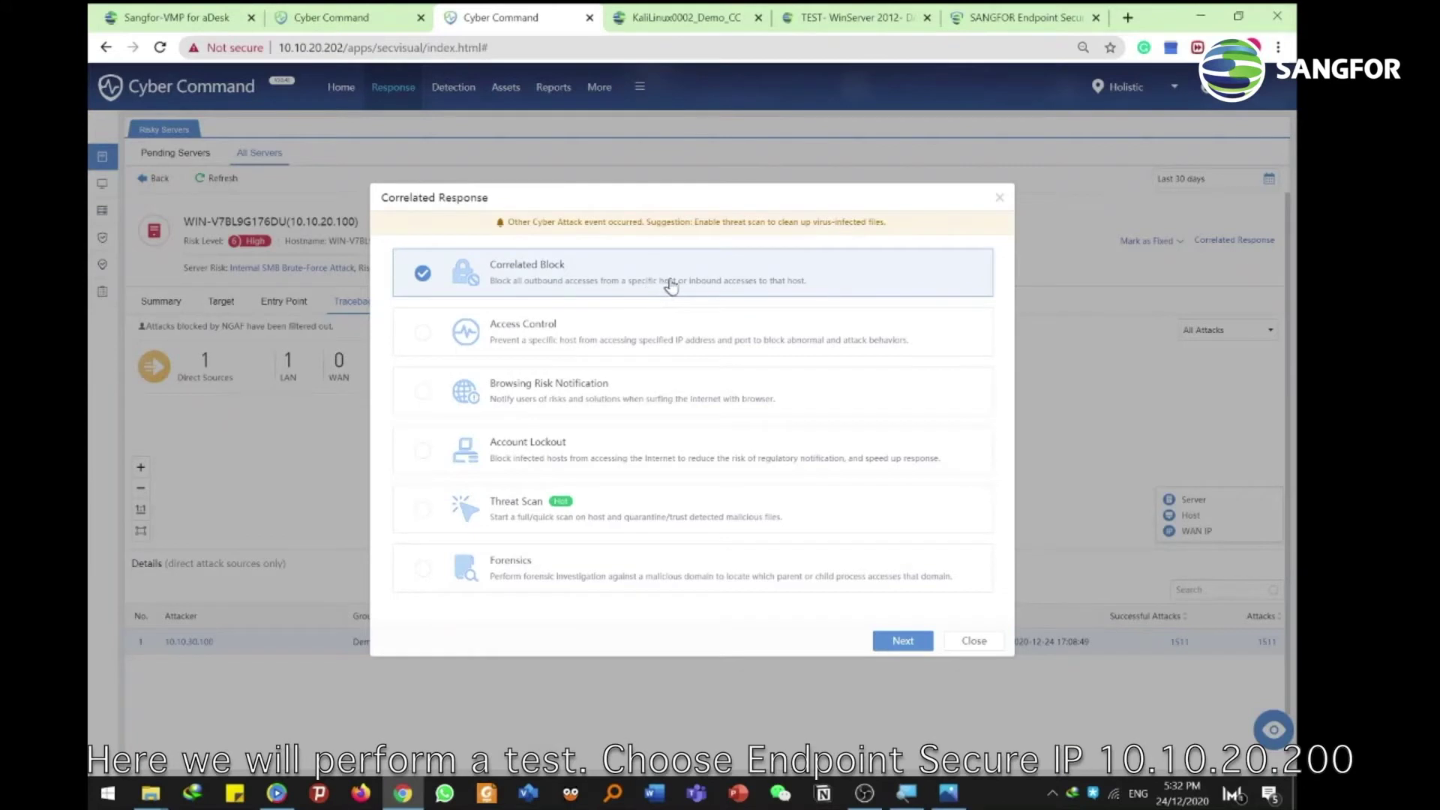
click(903, 640)
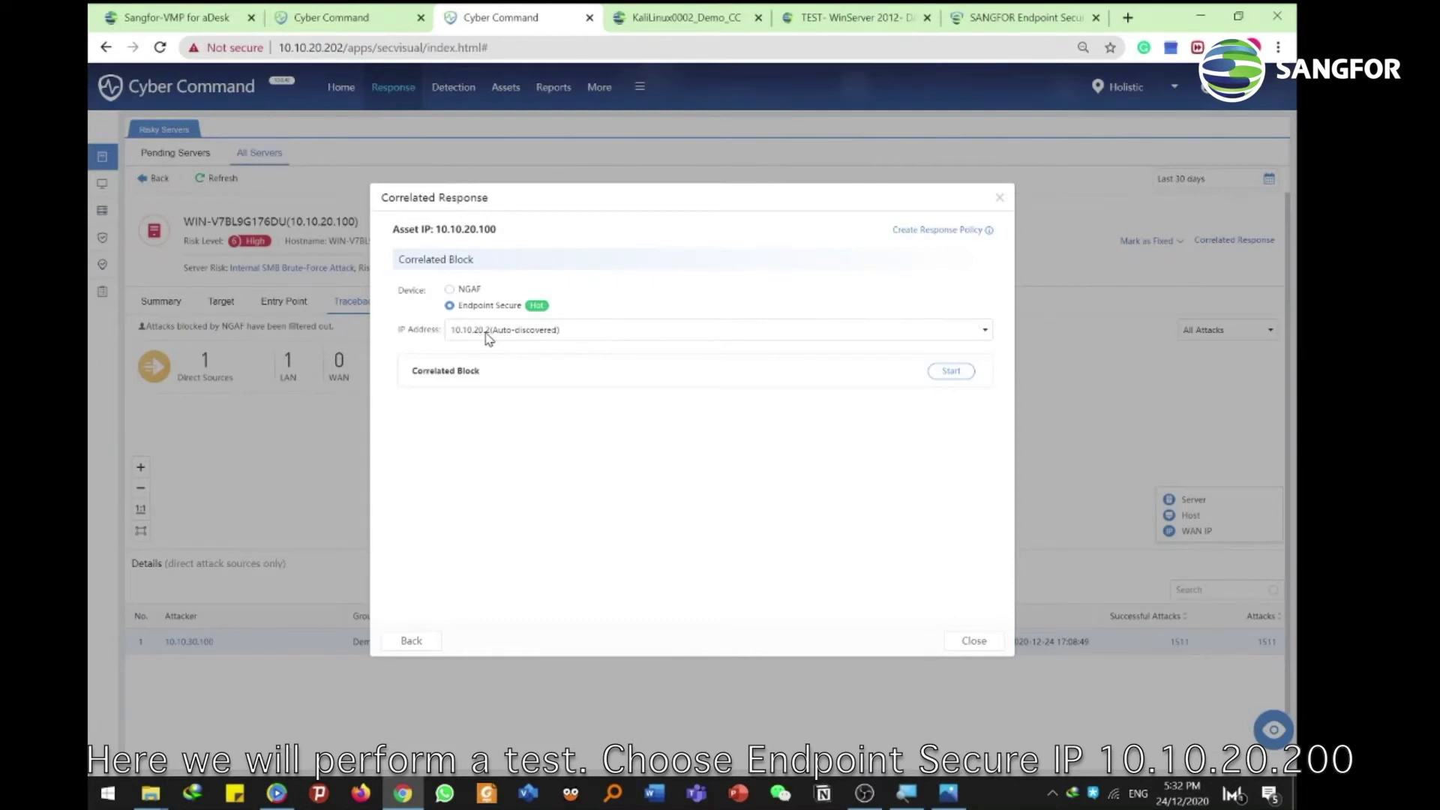
Start a 1-day, all-direction Endpoint Secure block on 10.10.20.100, then check the Kali ping
click(951, 374)
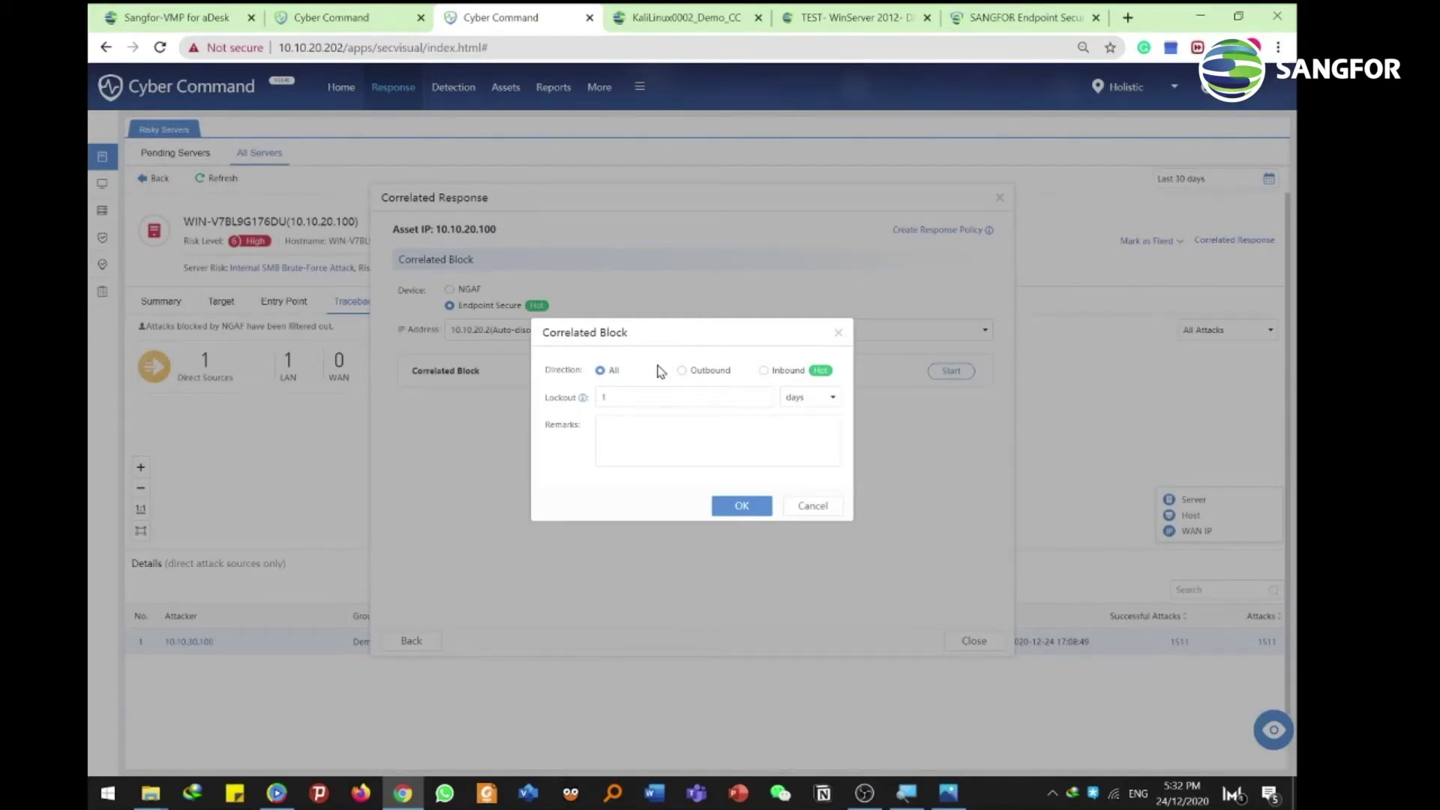
click(740, 504)
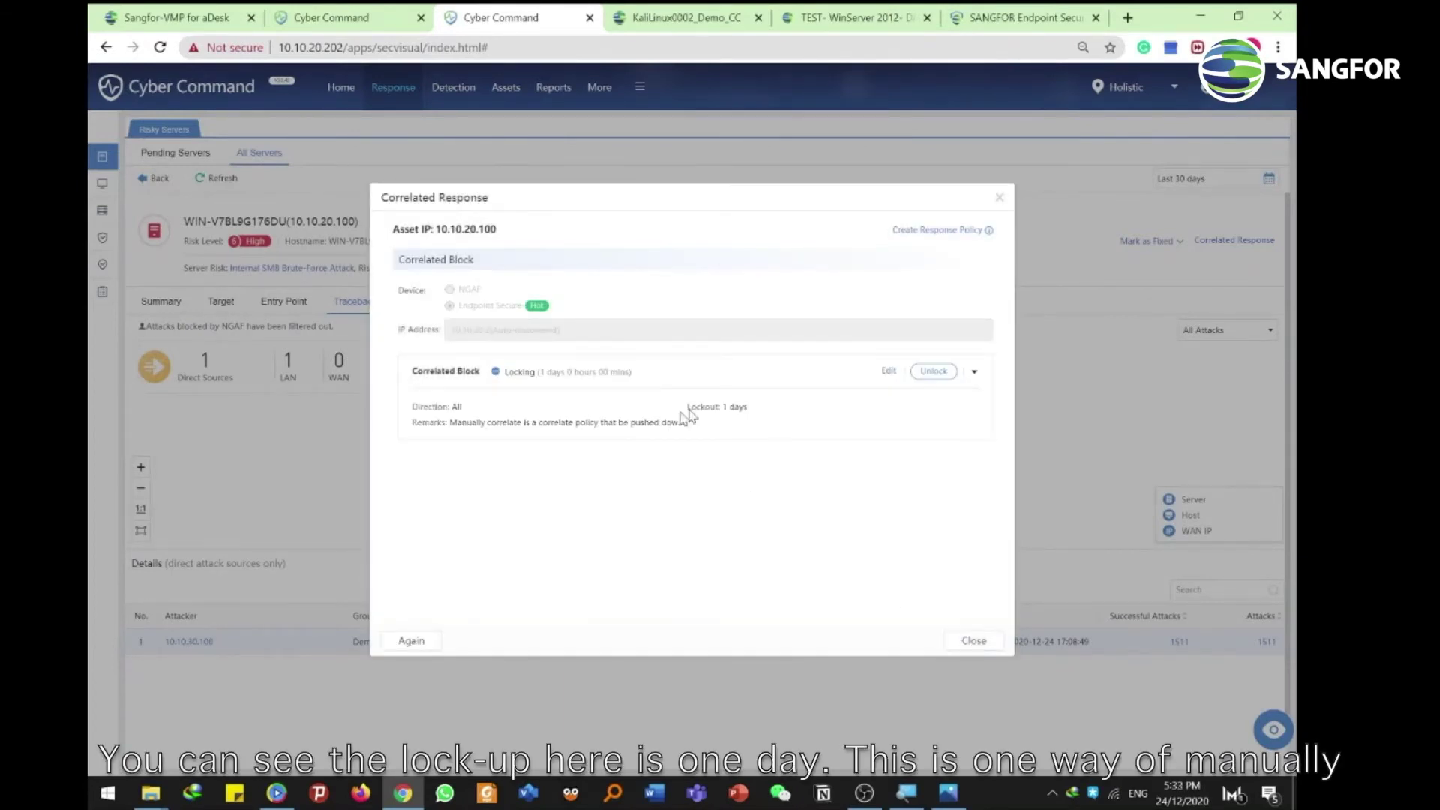
drag(685, 408, 757, 416)
click(646, 422)
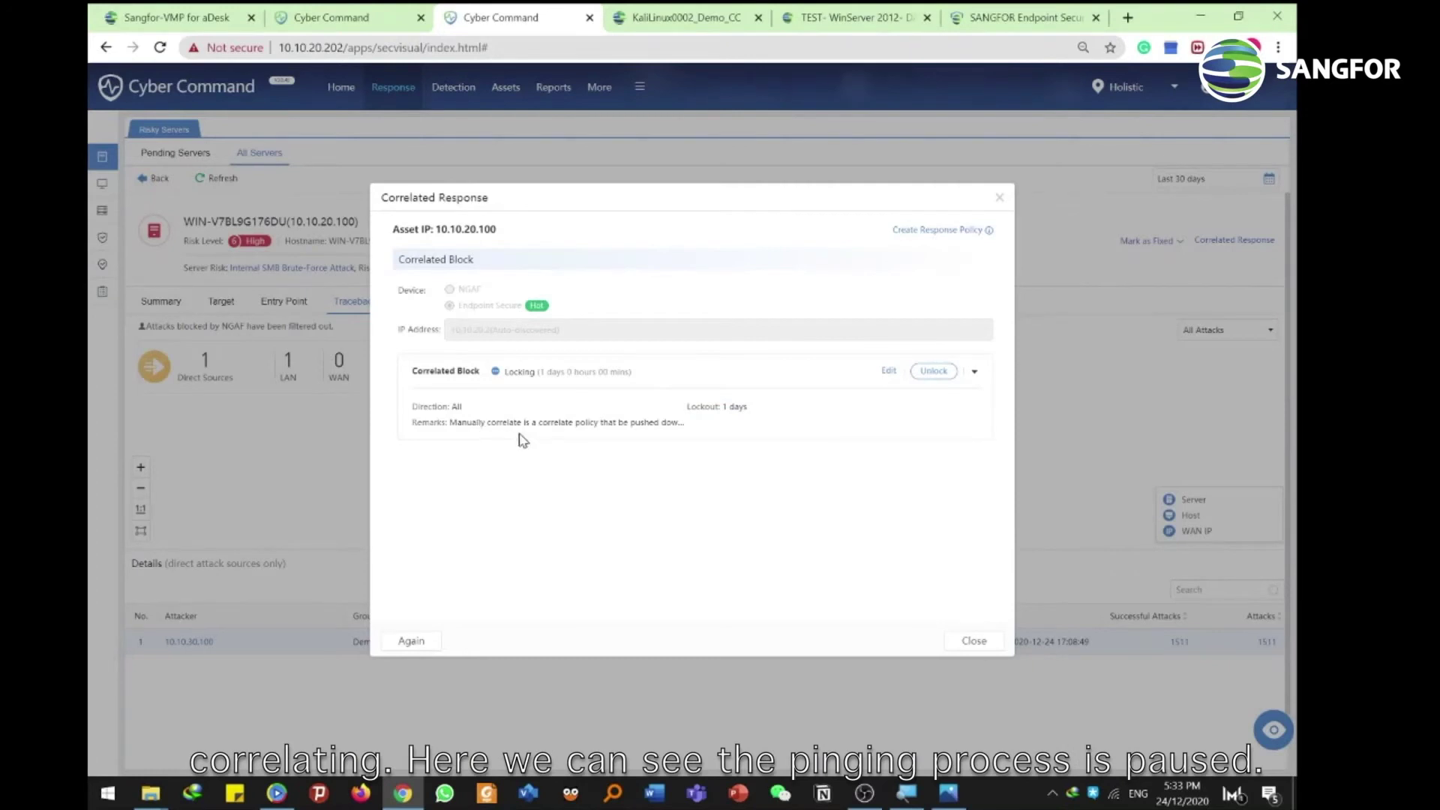
click(974, 641)
click(678, 17)
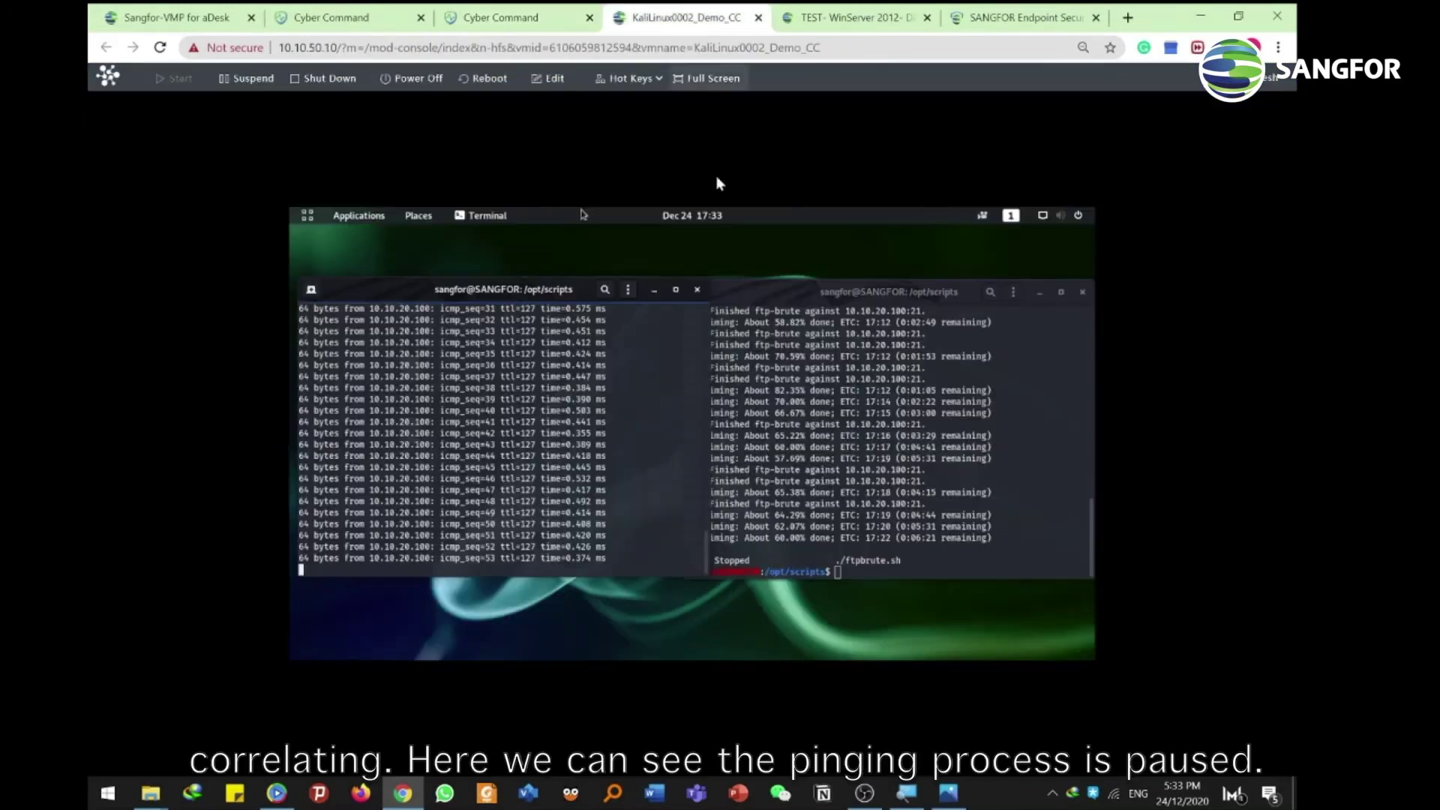
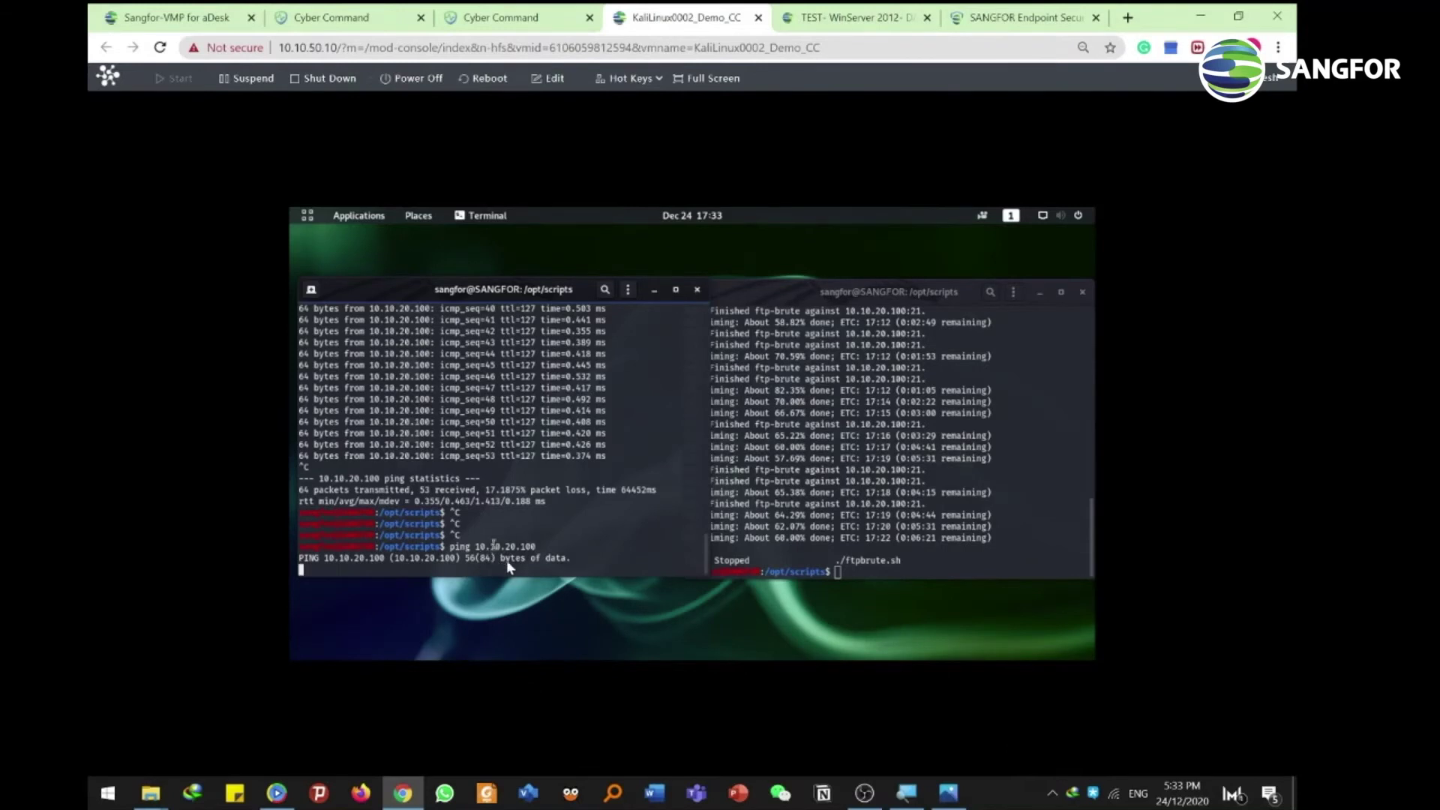
Leave the Kali Linux console for the Cyber Command Response Policies tab
click(848, 17)
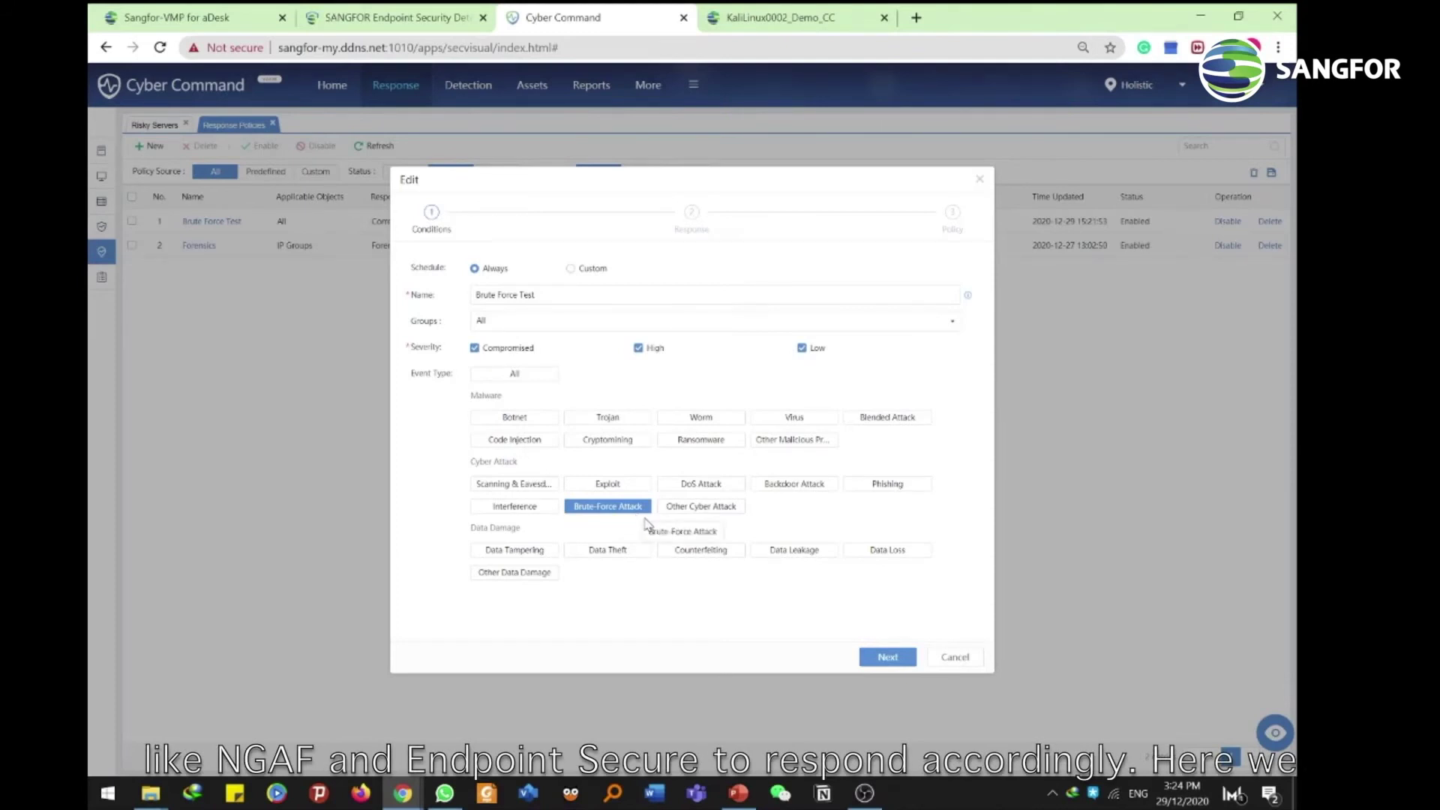
Keep Correlated Block as the response, use Endpoint Secure as the device, and save the policy
click(886, 657)
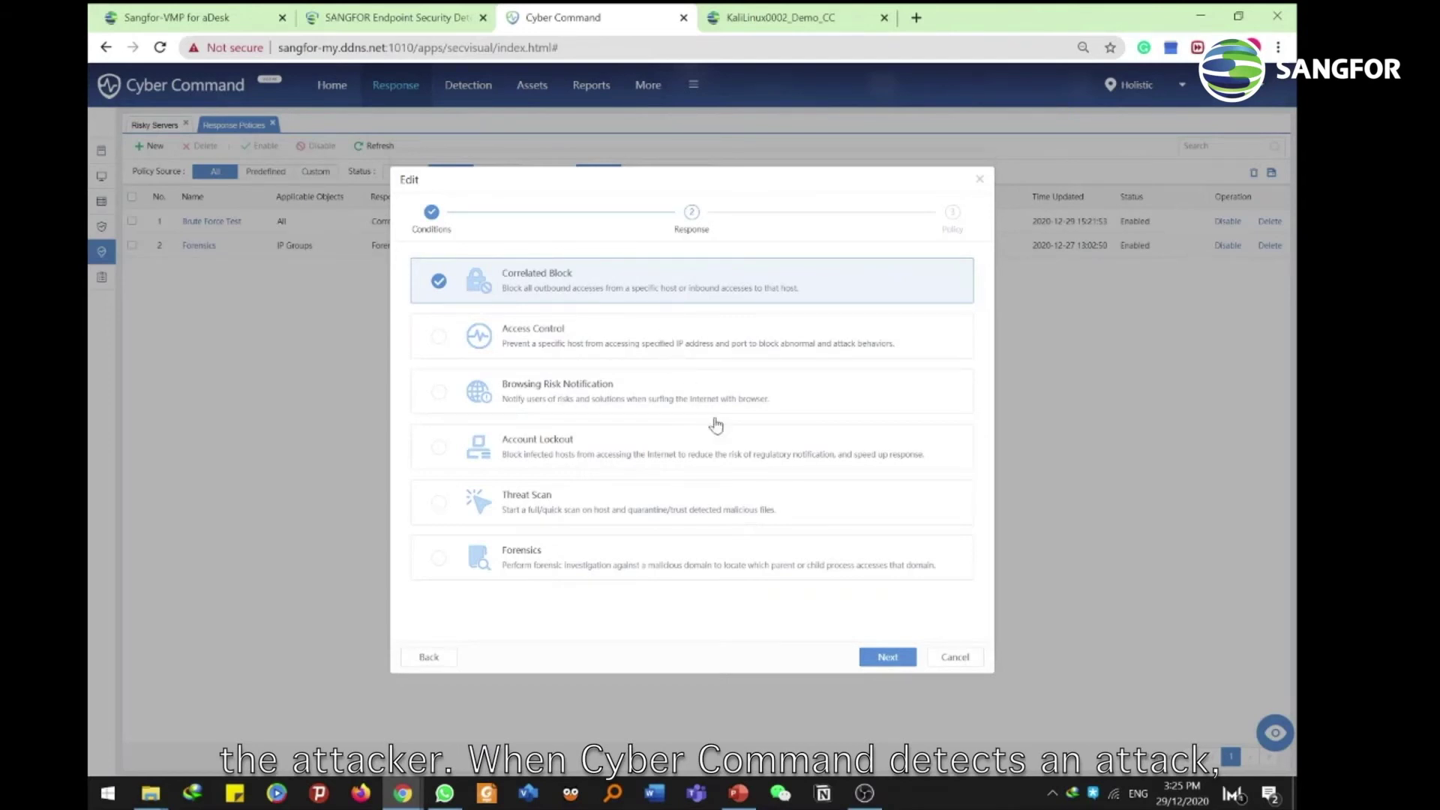
click(867, 658)
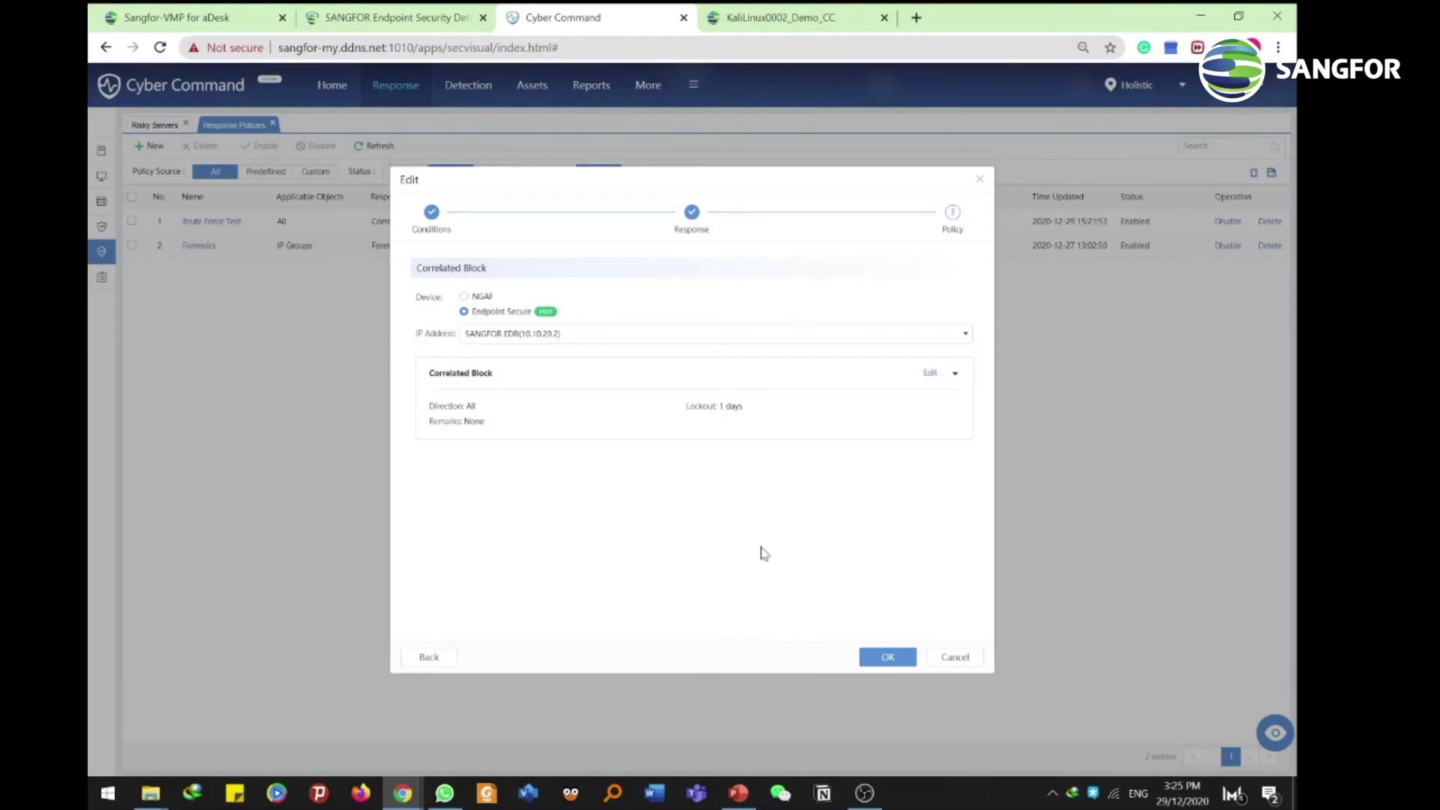
click(873, 658)
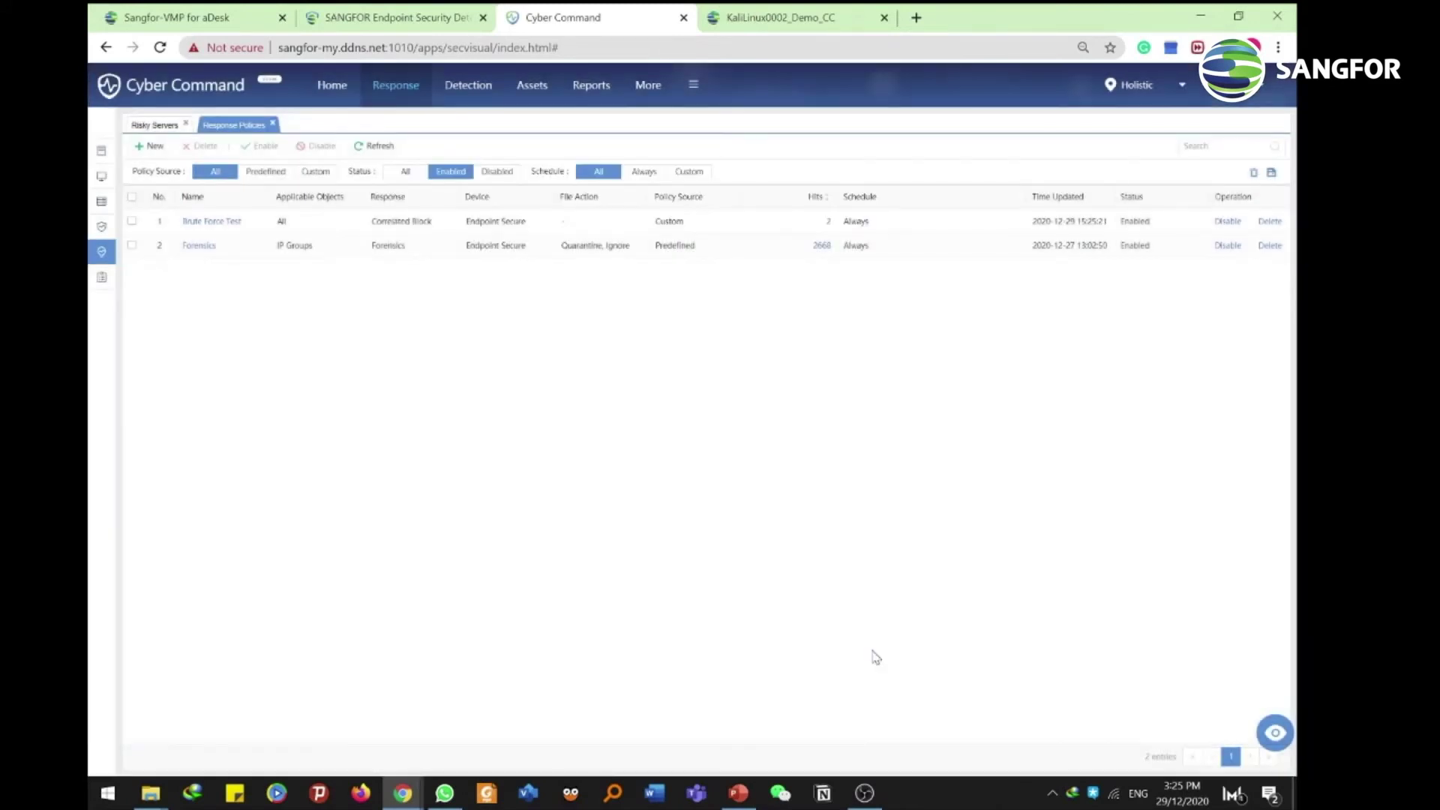
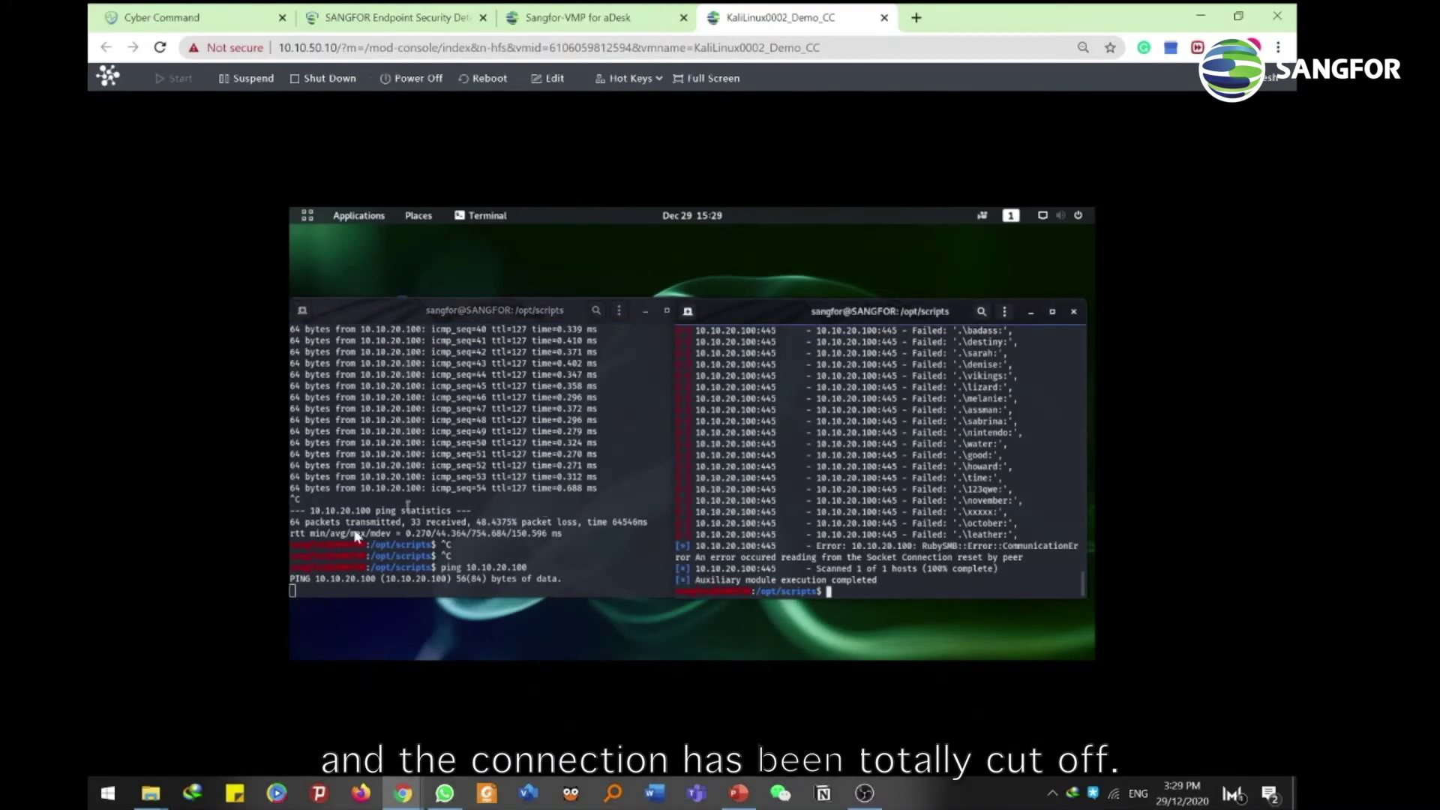
Switch from the Kali console to the SANGFOR Endpoint Security console's Threat Response list
click(155, 23)
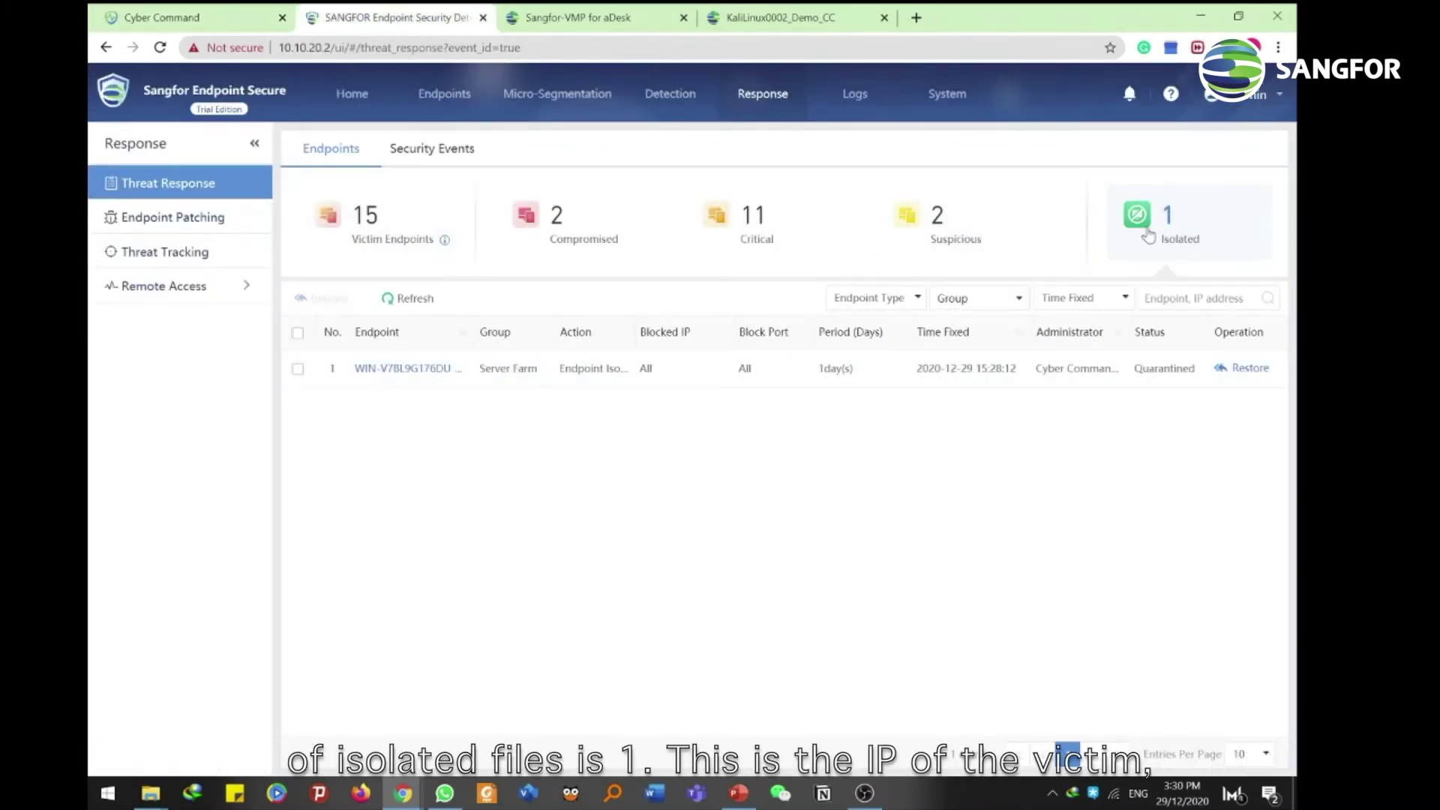
Open the Endpoint Details page for the quarantined endpoint WIN-V7BL9G176DU
click(379, 370)
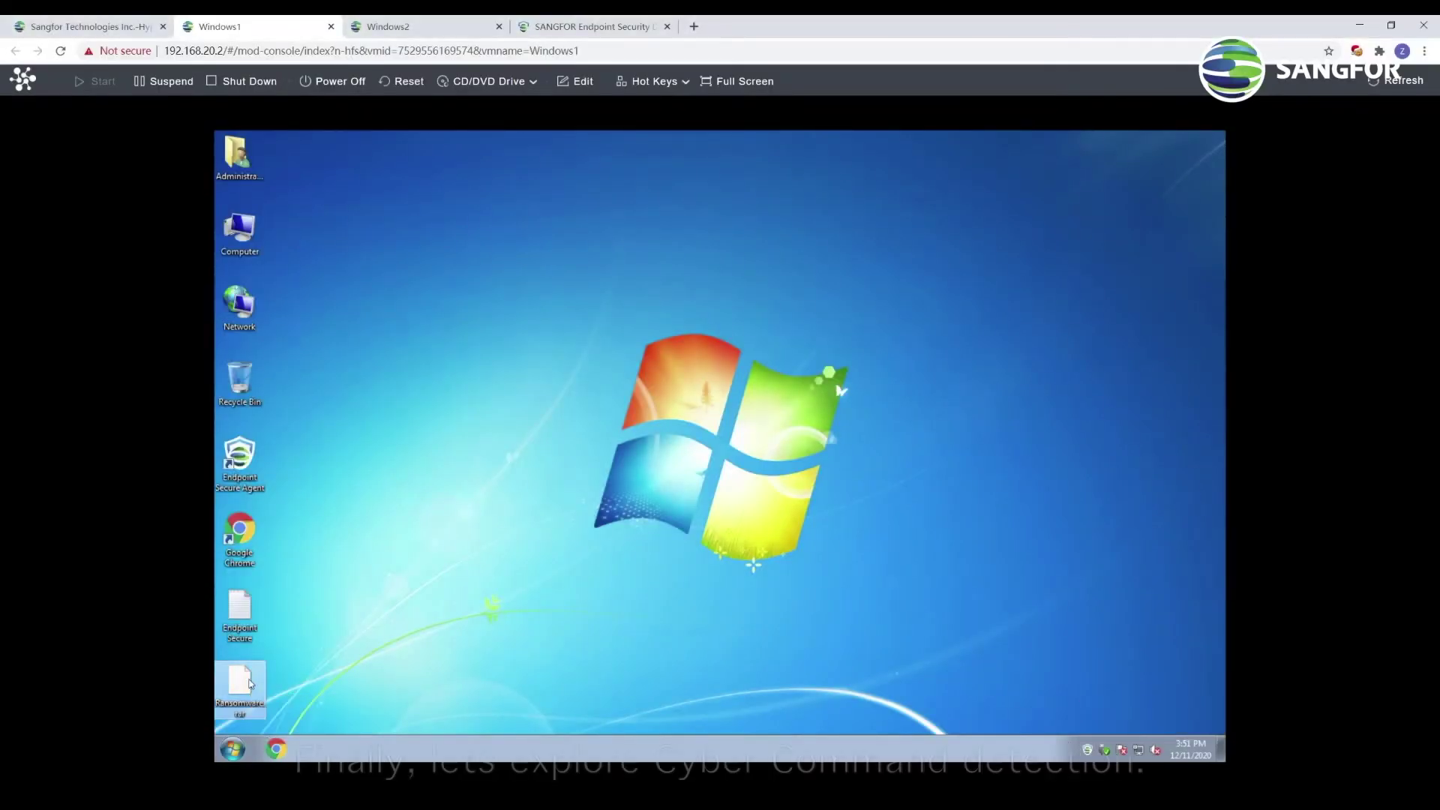
On Windows1, extract Ransomware.rar with 7-Zip to a Ransomware folder and open it
right_click(246, 678)
mouse_move(418, 477)
click(506, 528)
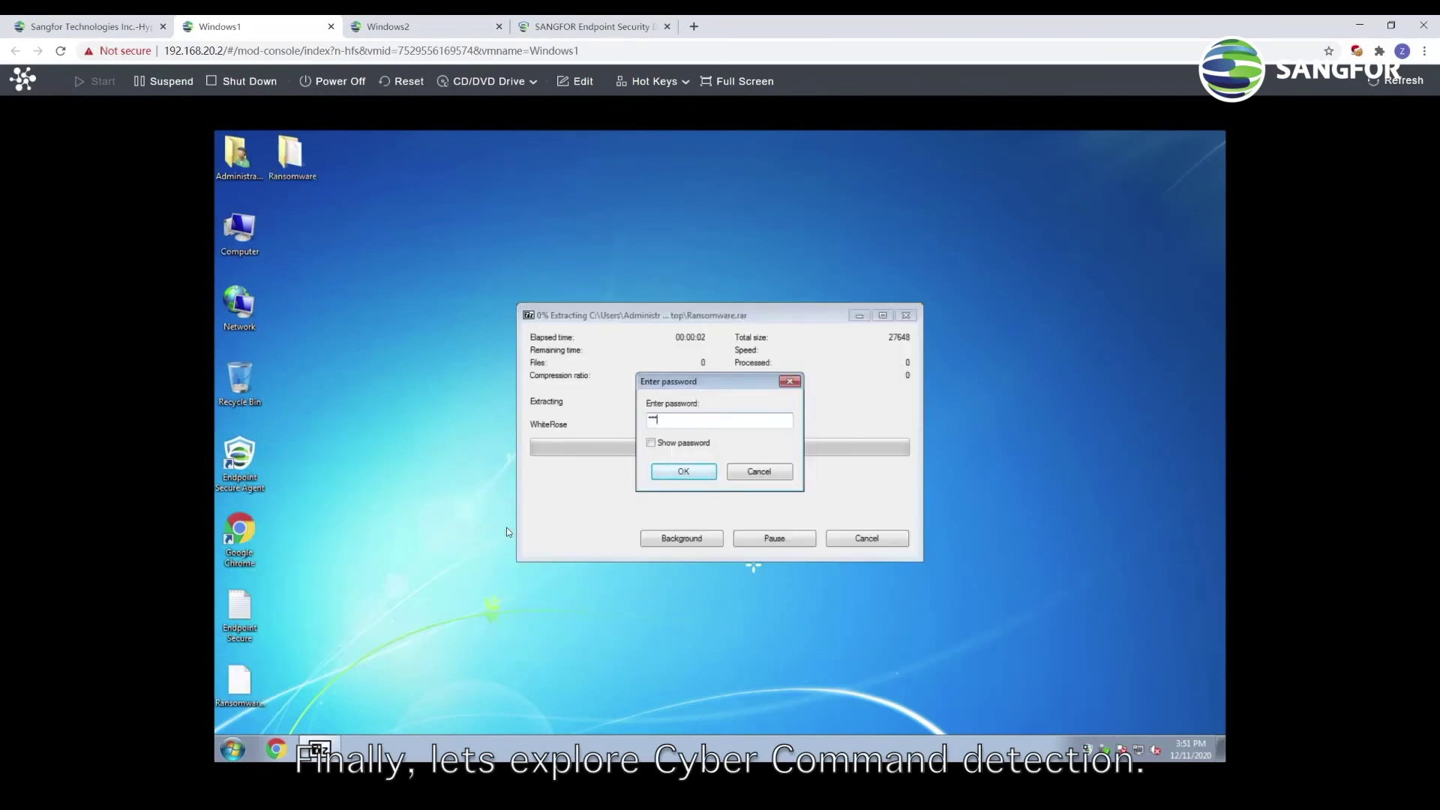
key(Return)
double_click(291, 154)
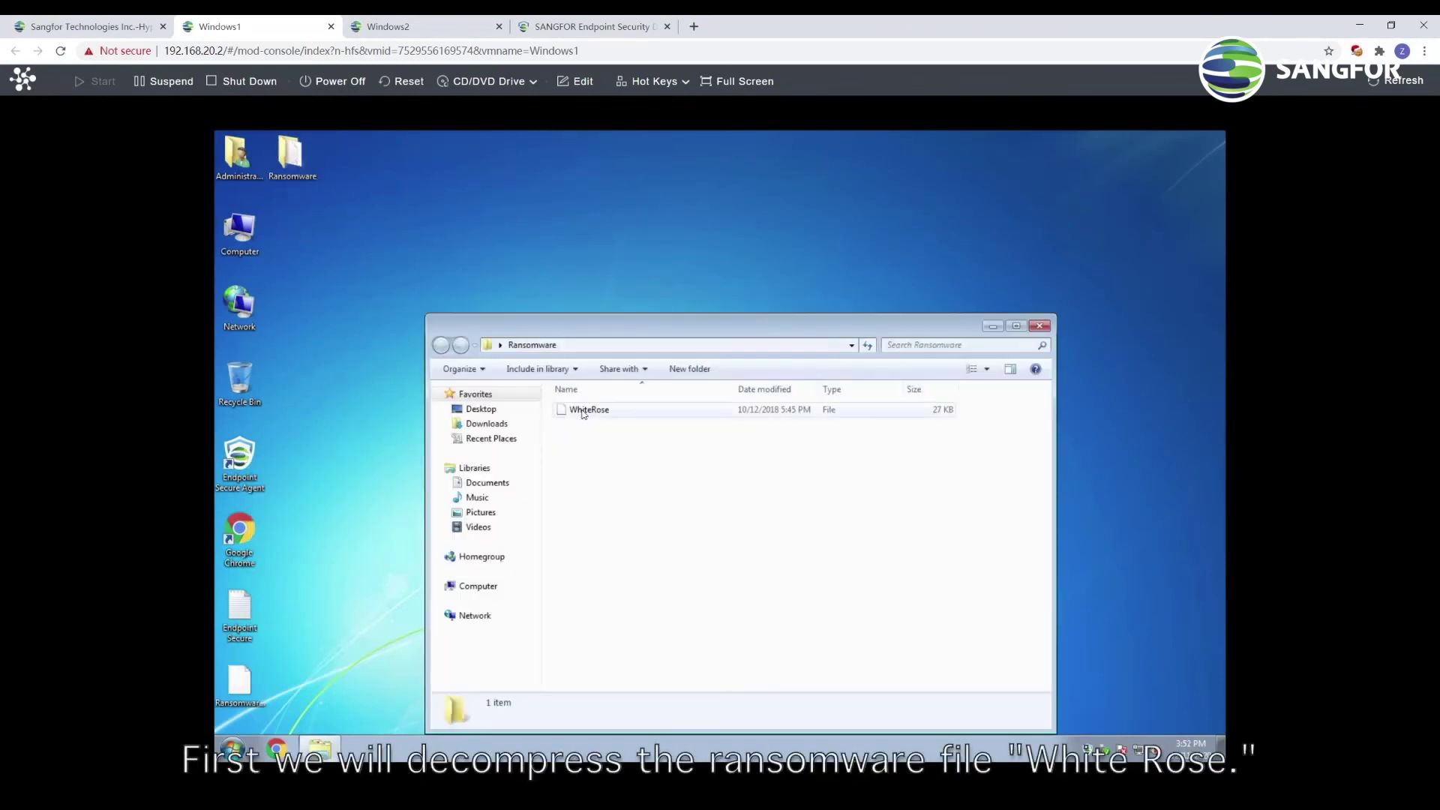
On Windows2, extract Ransomware.rar to a Ransomware folder using the archive password, and open it
click(388, 27)
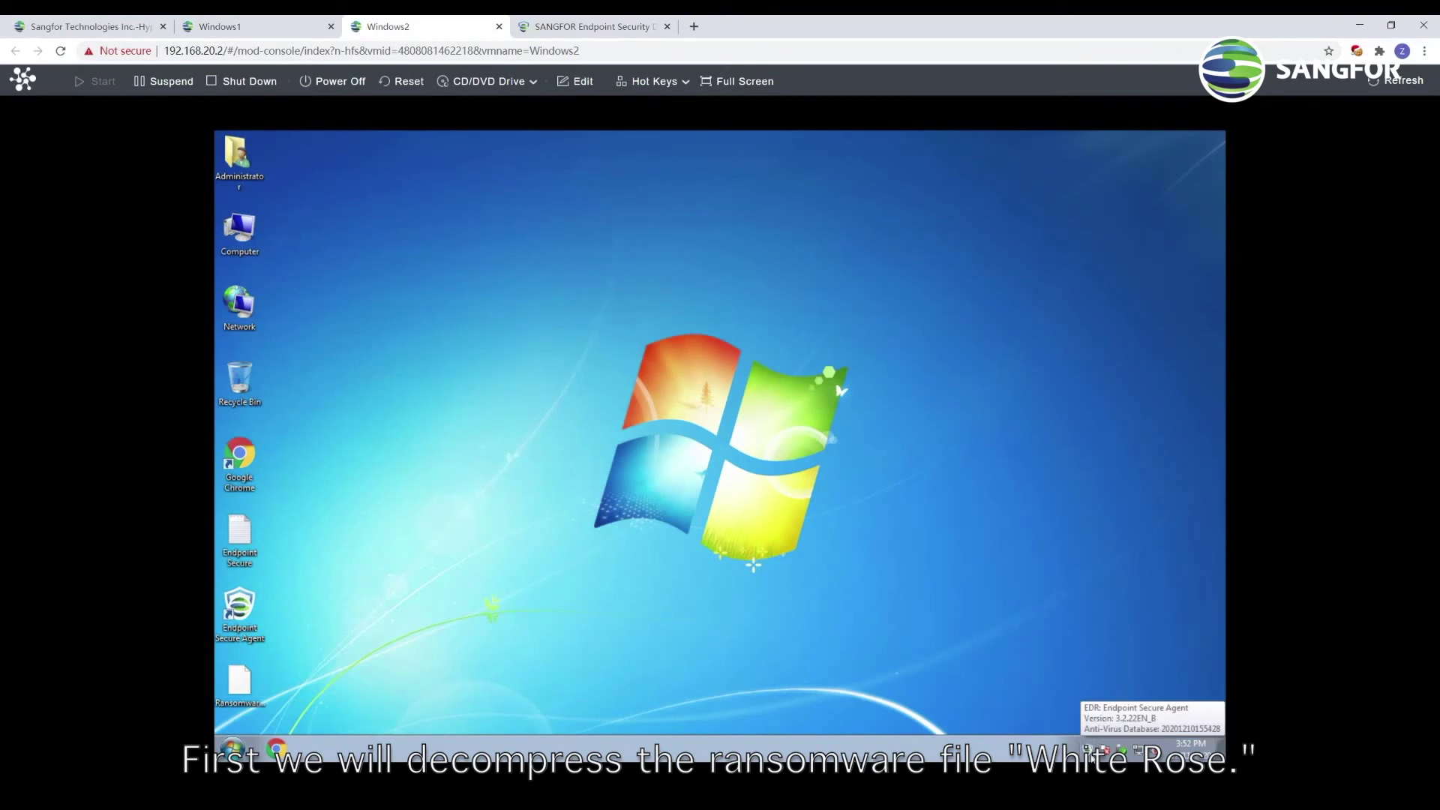
right_click(238, 686)
mouse_move(300, 471)
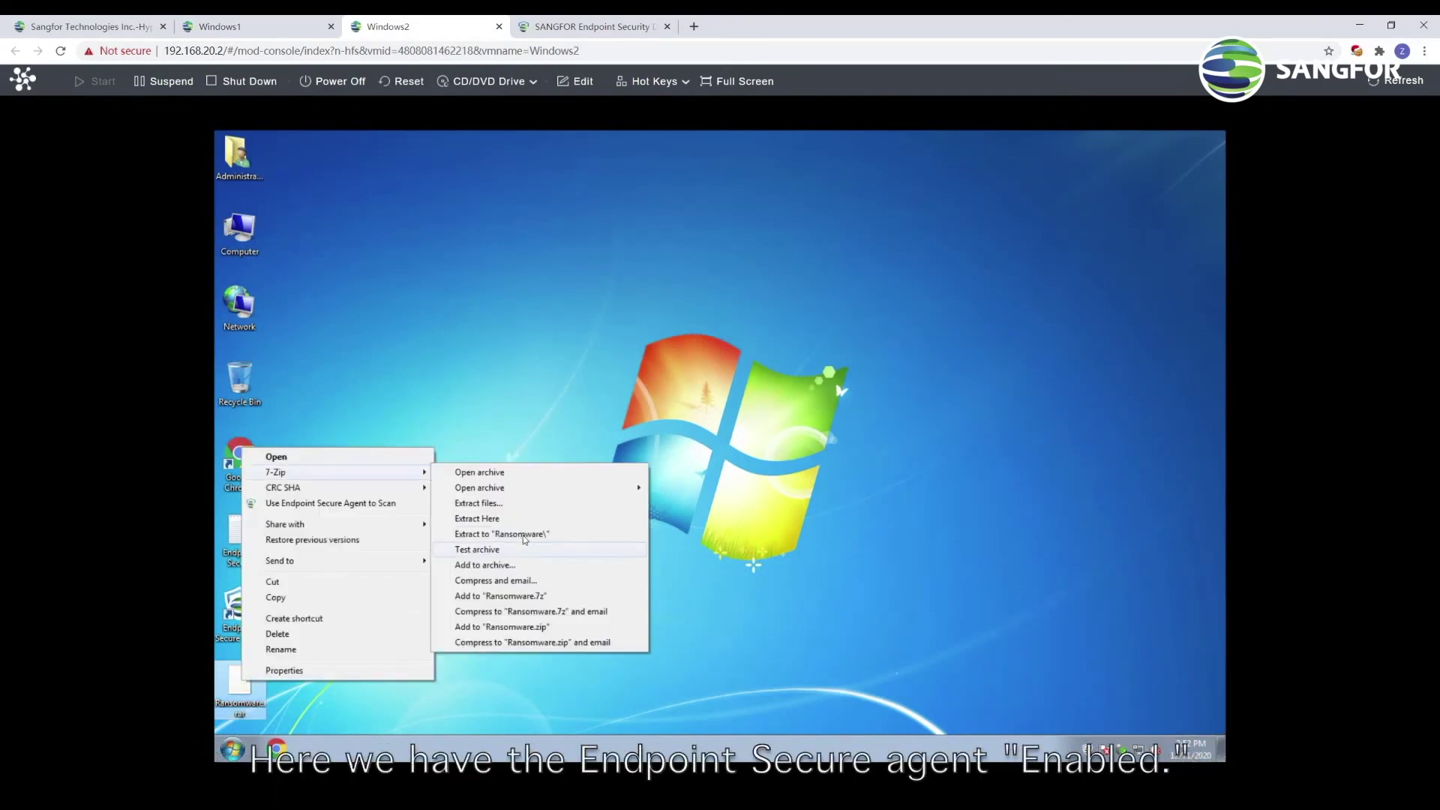
click(450, 551)
text(1234)
key(Return)
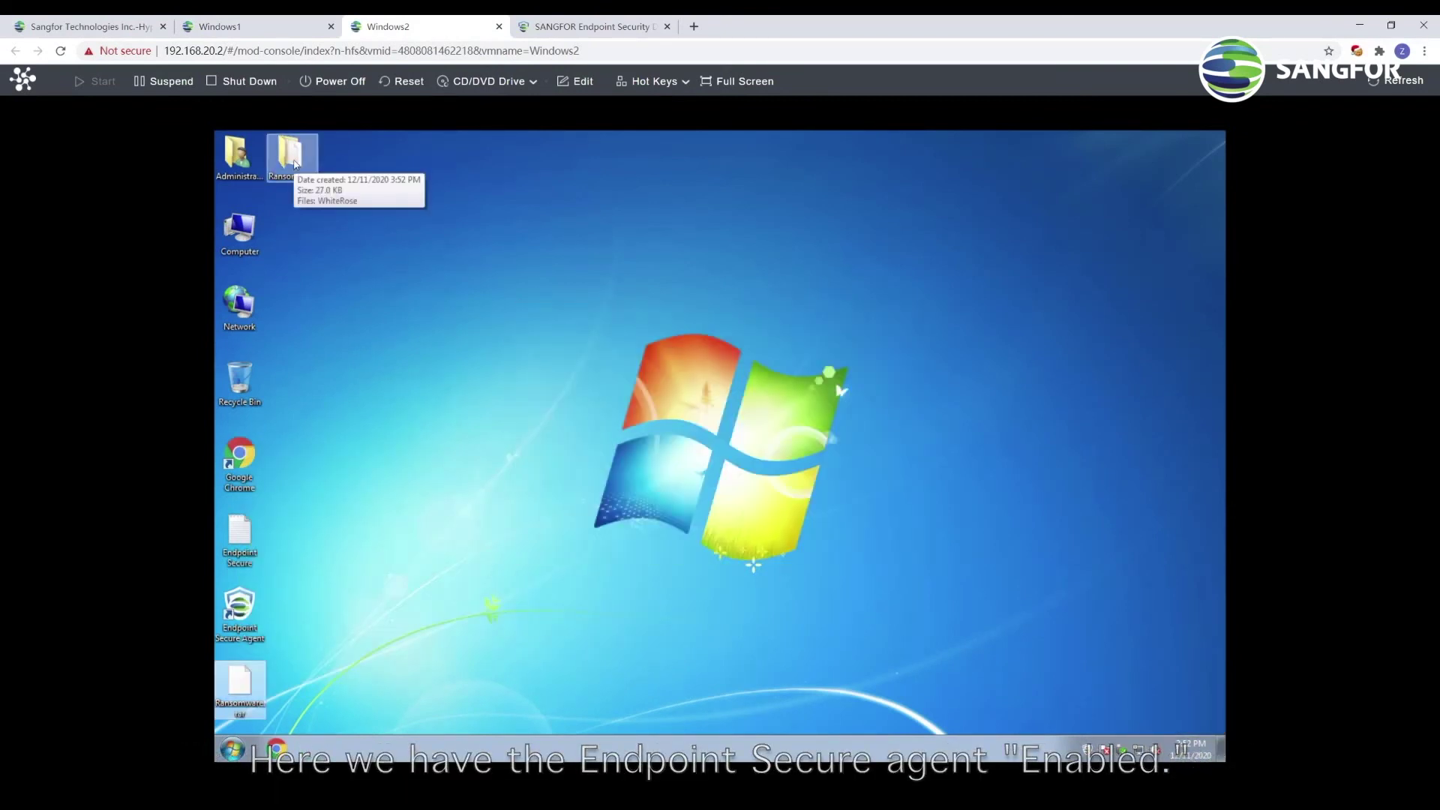
double_click(291, 153)
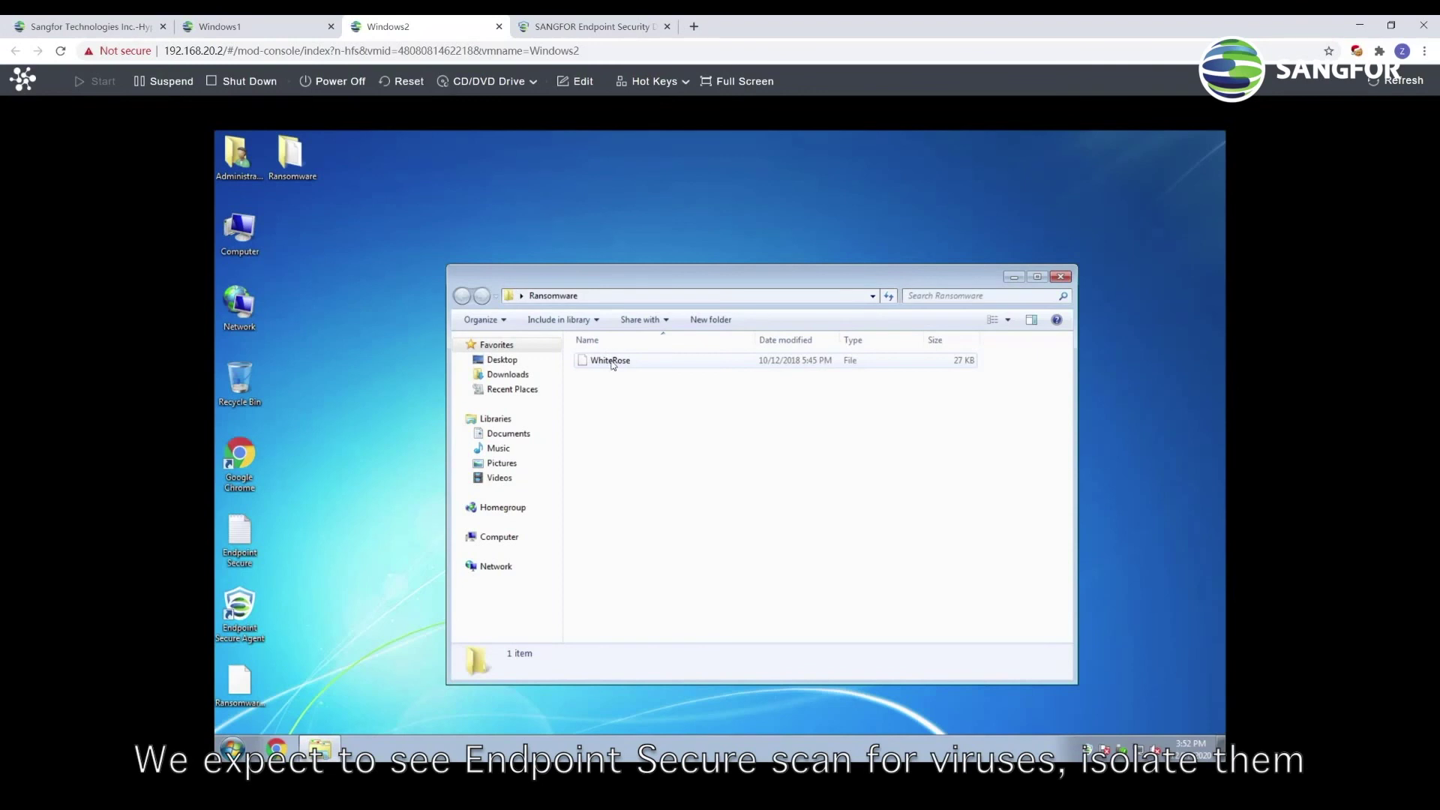
click(225, 26)
Scan the Ransomware folder with the Endpoint Secure agent on Windows1 and Windows2
right_click(291, 153)
click(344, 208)
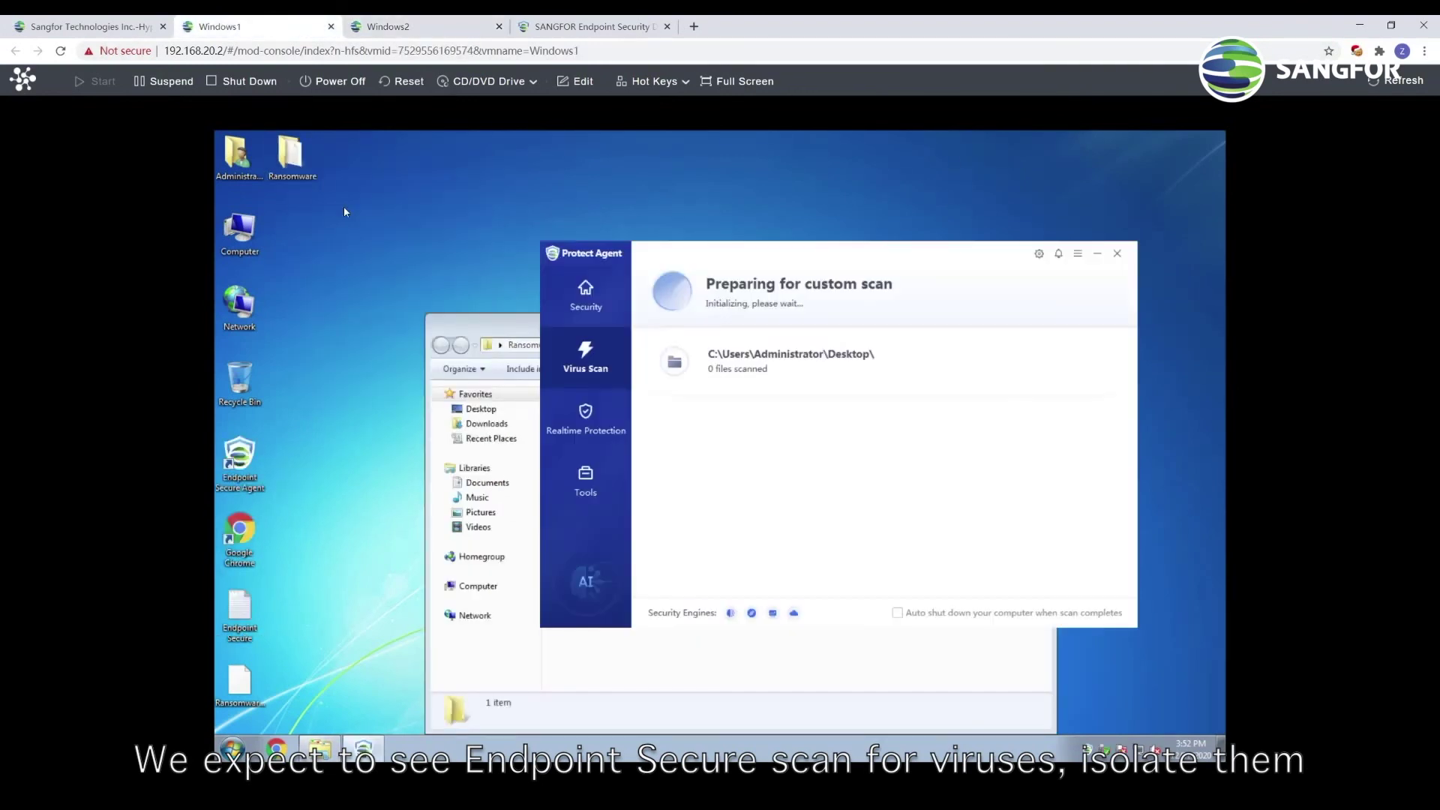
click(388, 26)
right_click(291, 153)
click(357, 210)
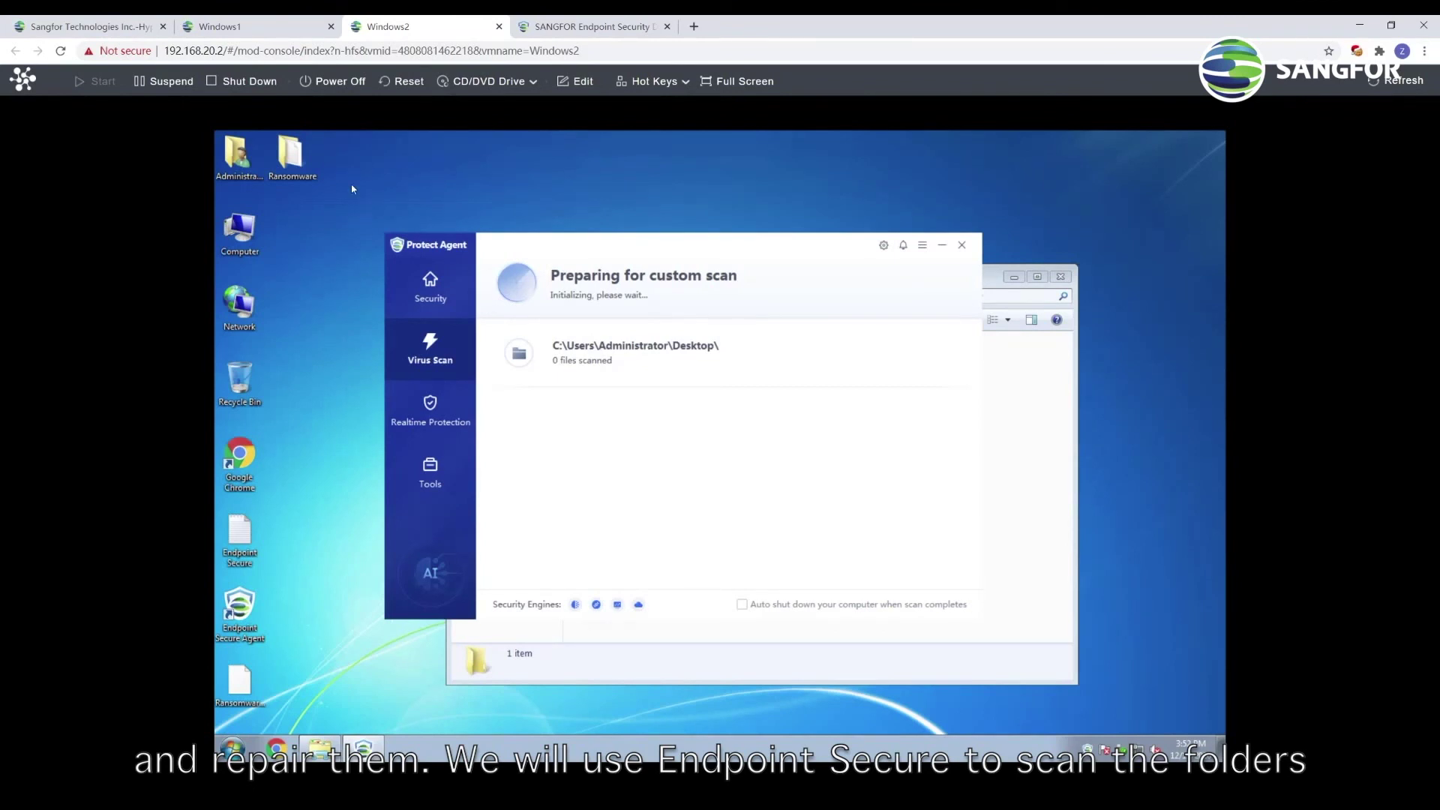
Review each VM's scan result showing one threat, Ransom.Win32.WhiteRose.uwzg
click(258, 28)
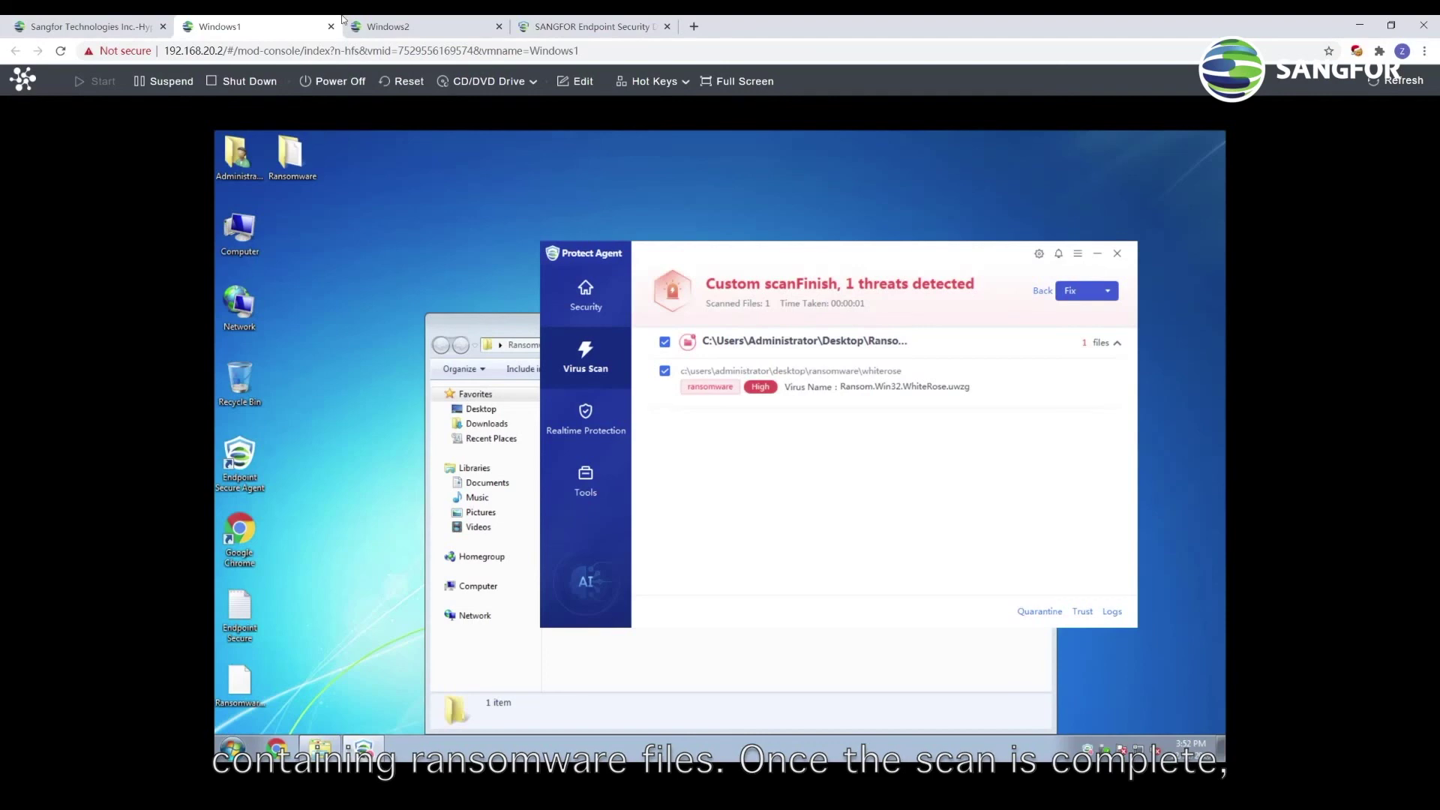
click(410, 29)
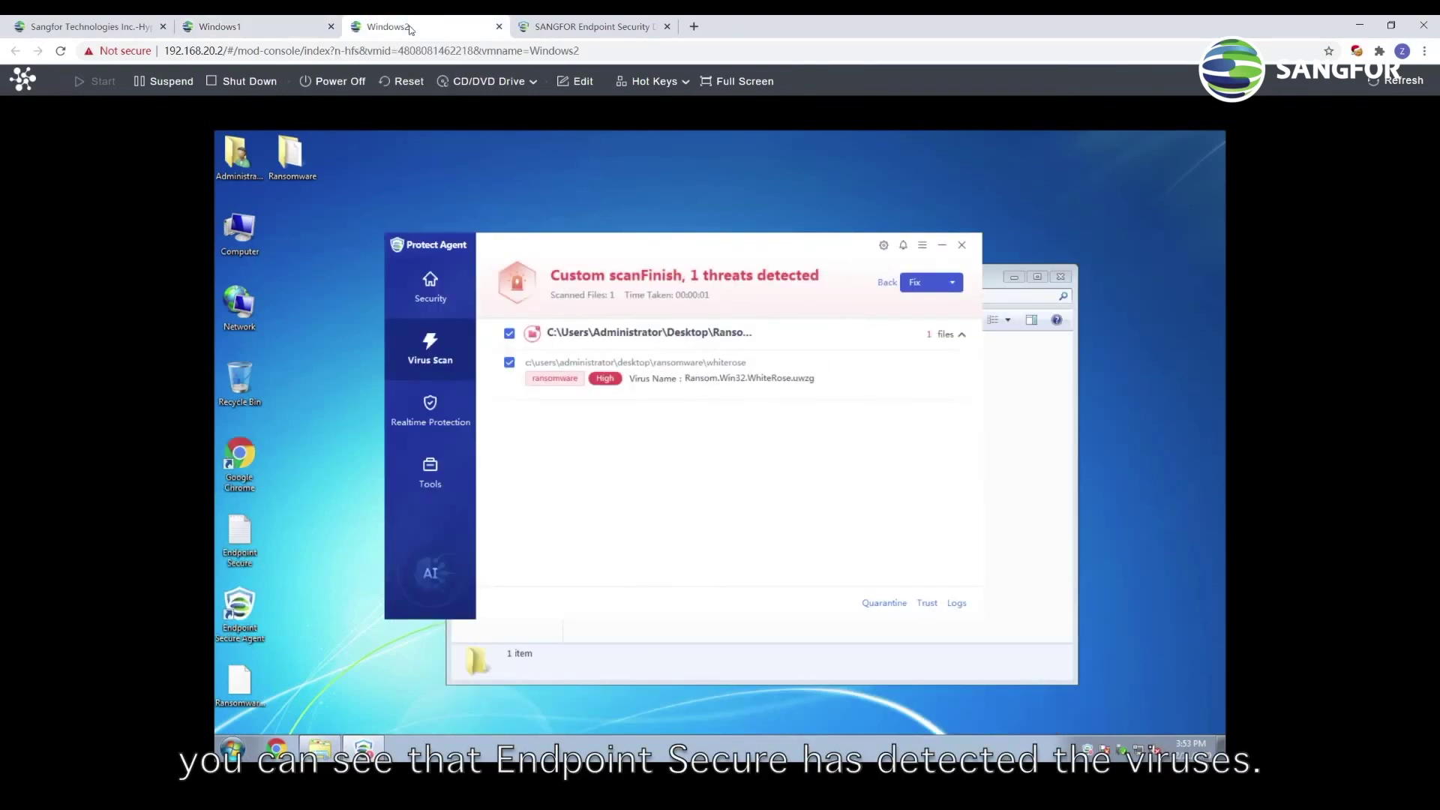
click(580, 28)
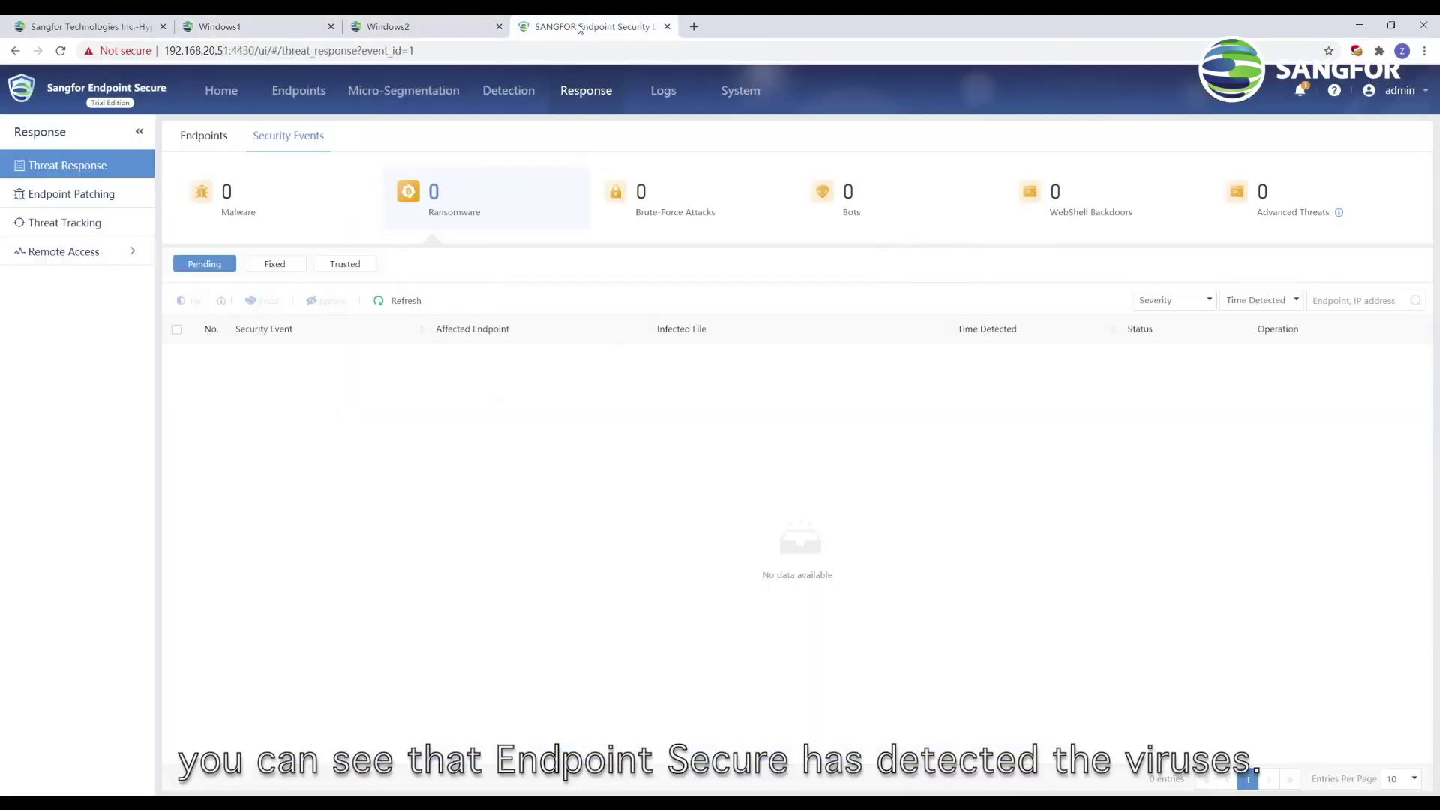
Fix the WhiteRose event on Windows1 for all matching endpoints, refreshing until it clears
click(397, 301)
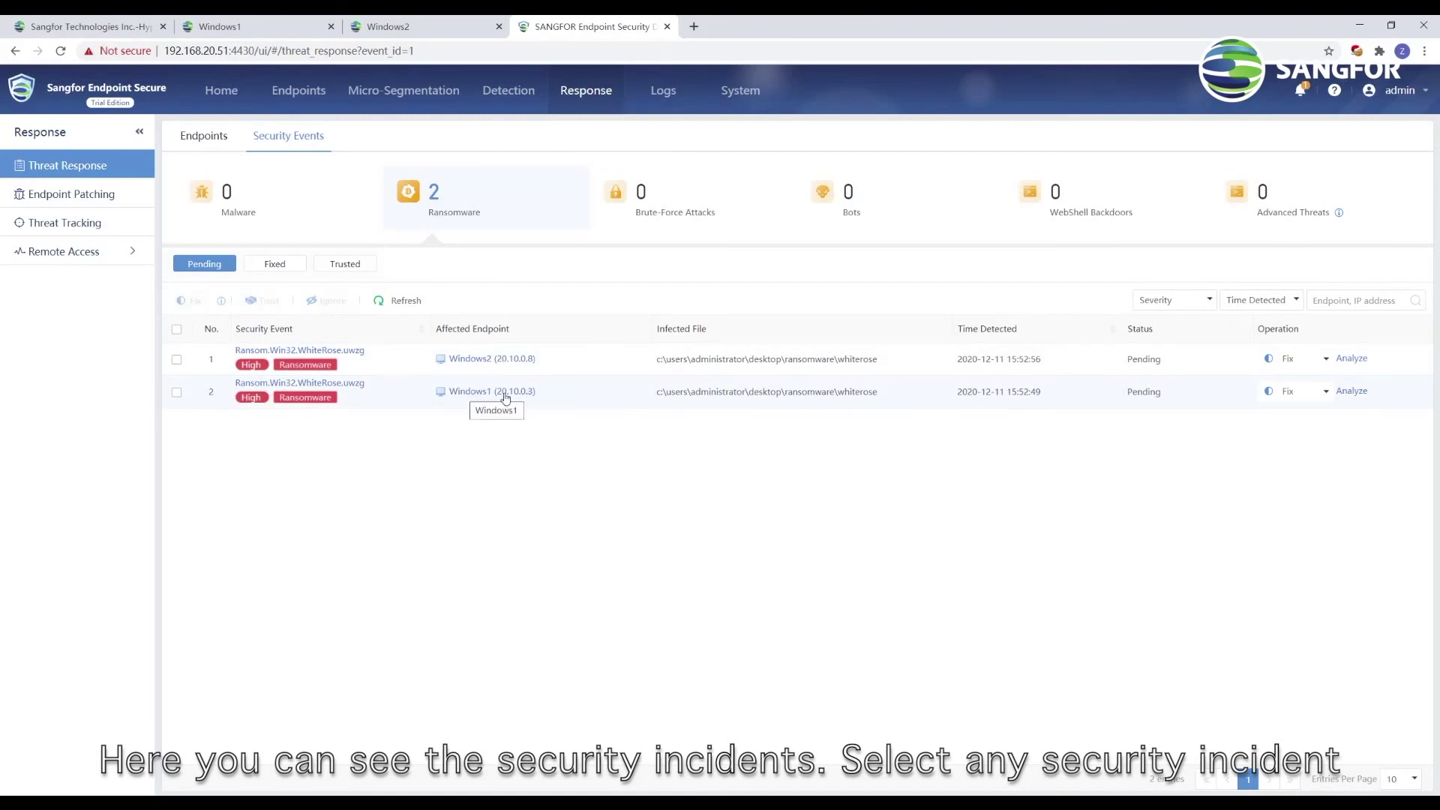
click(1284, 391)
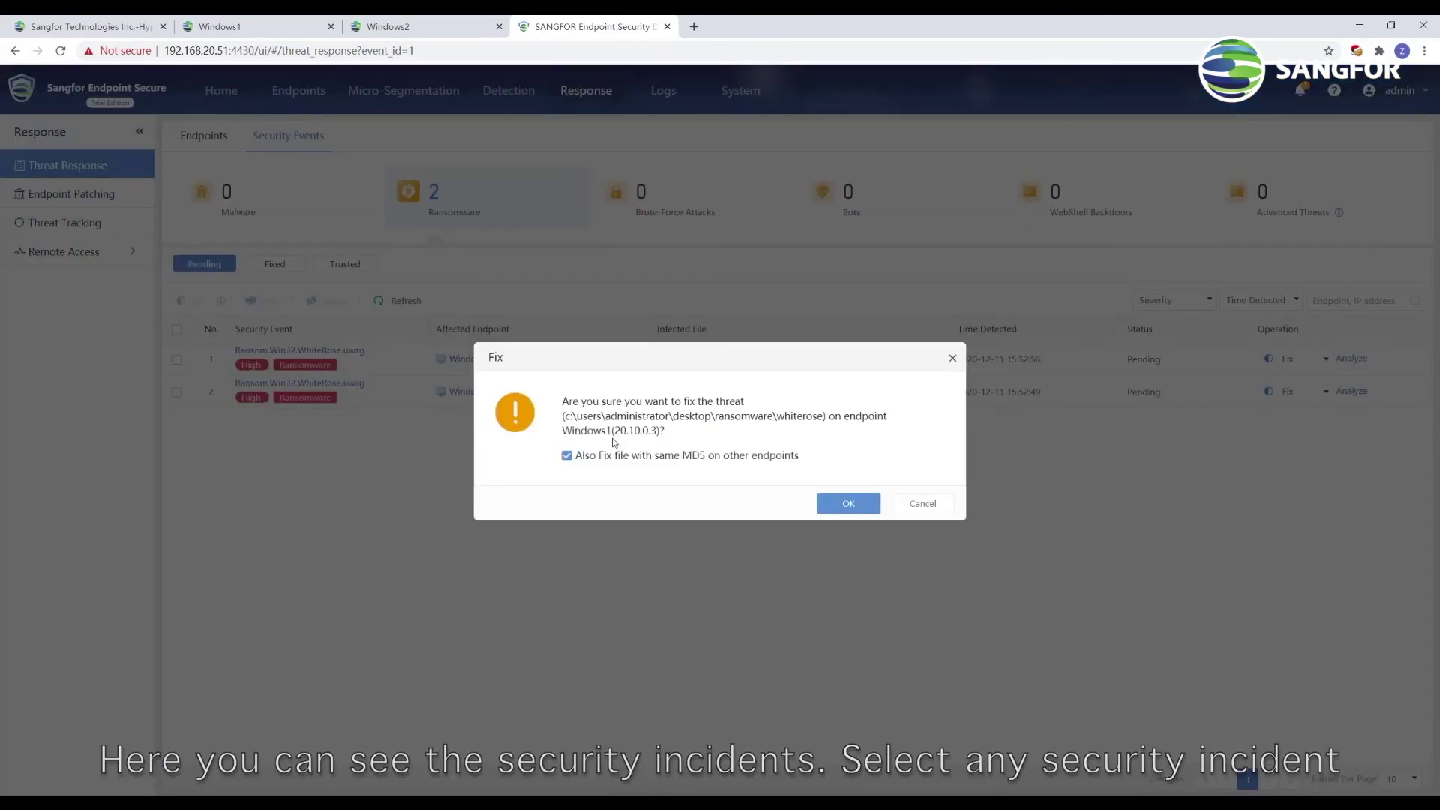
click(845, 506)
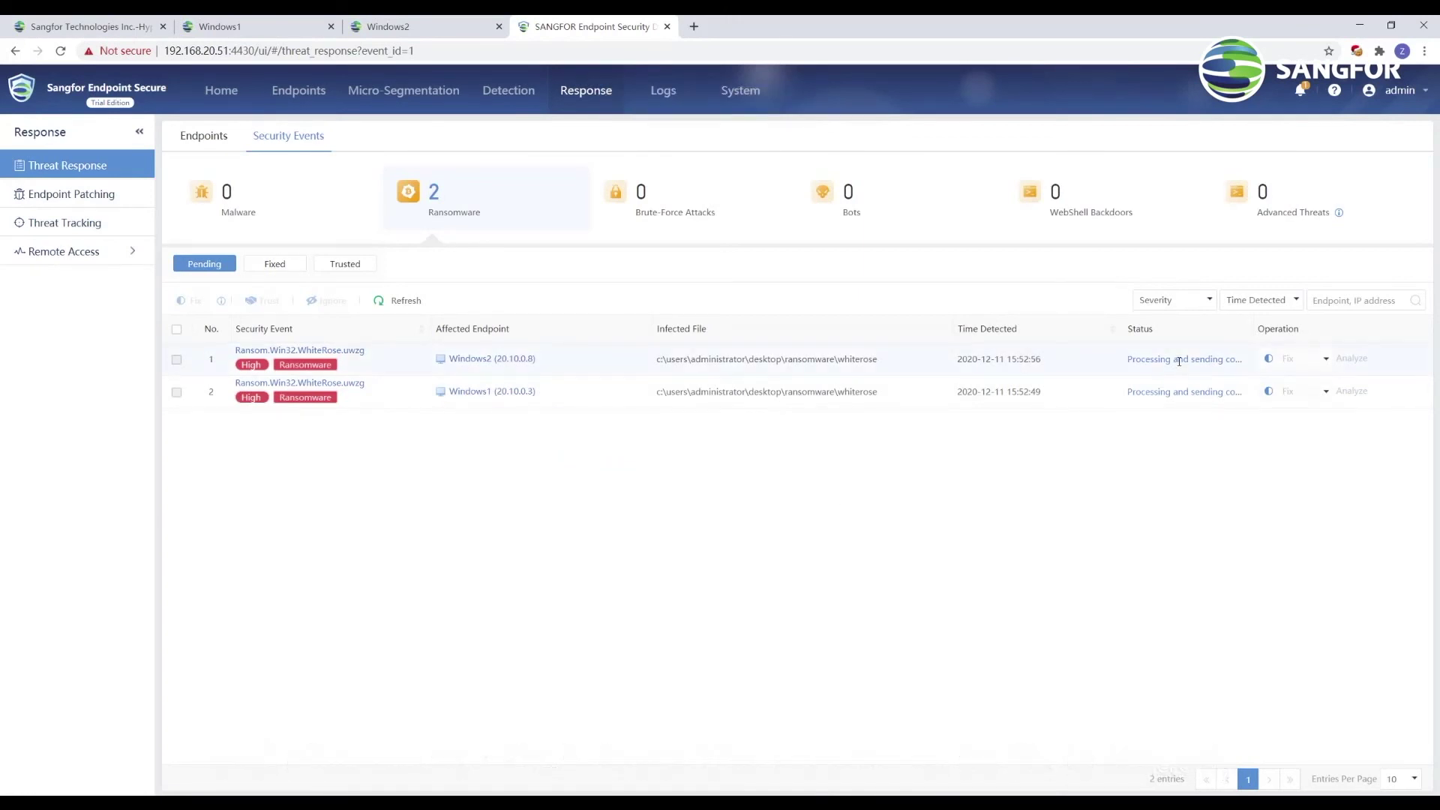
click(398, 300)
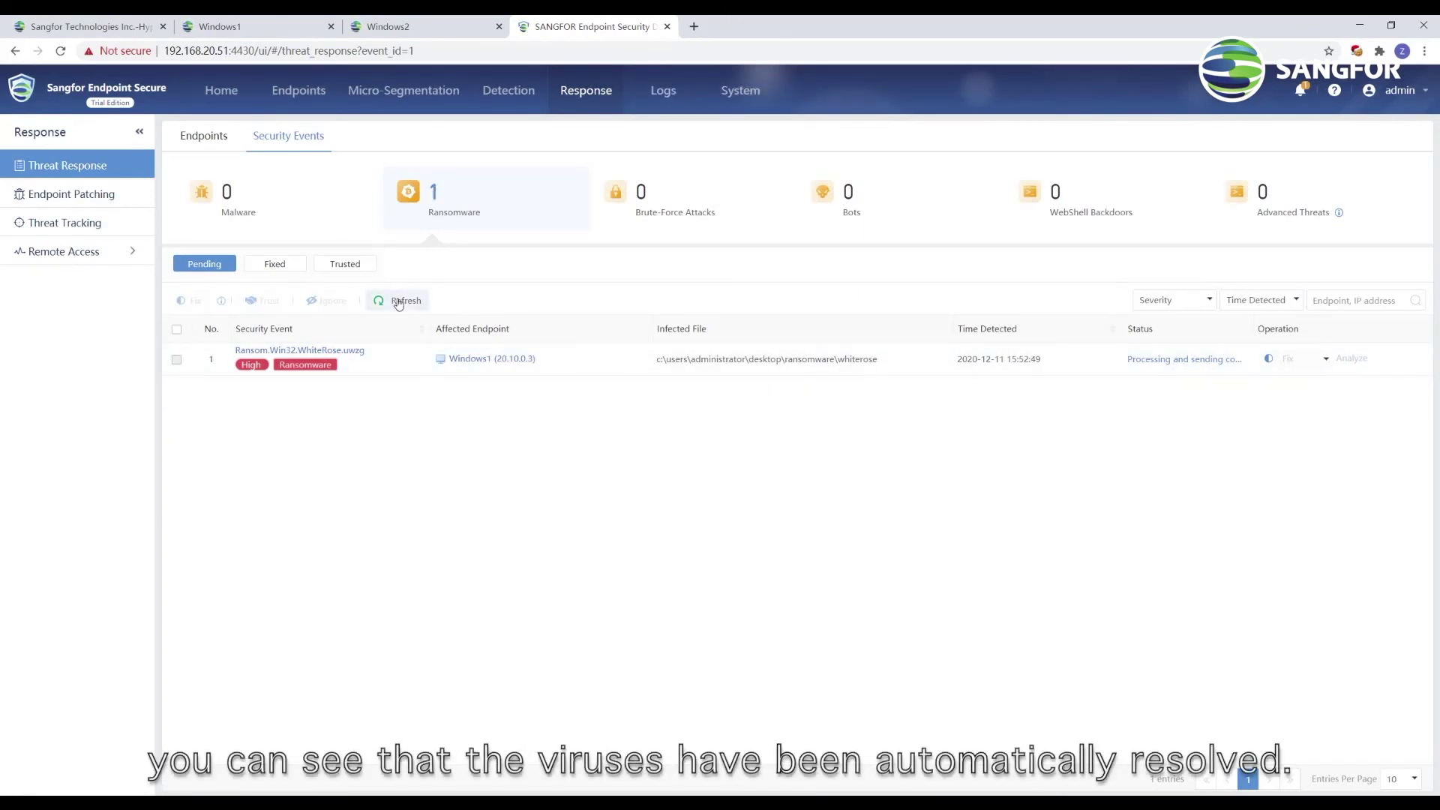
click(398, 300)
click(266, 28)
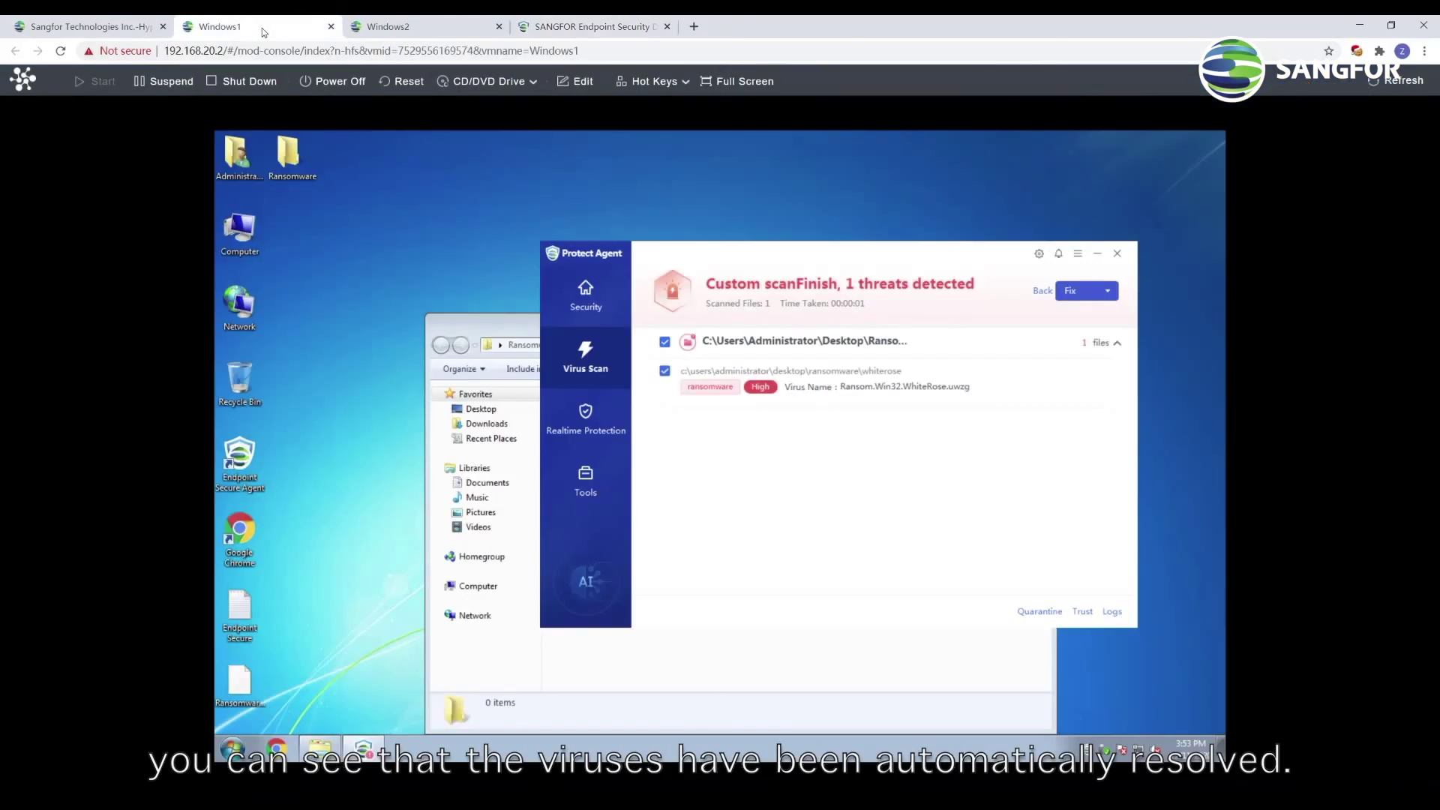